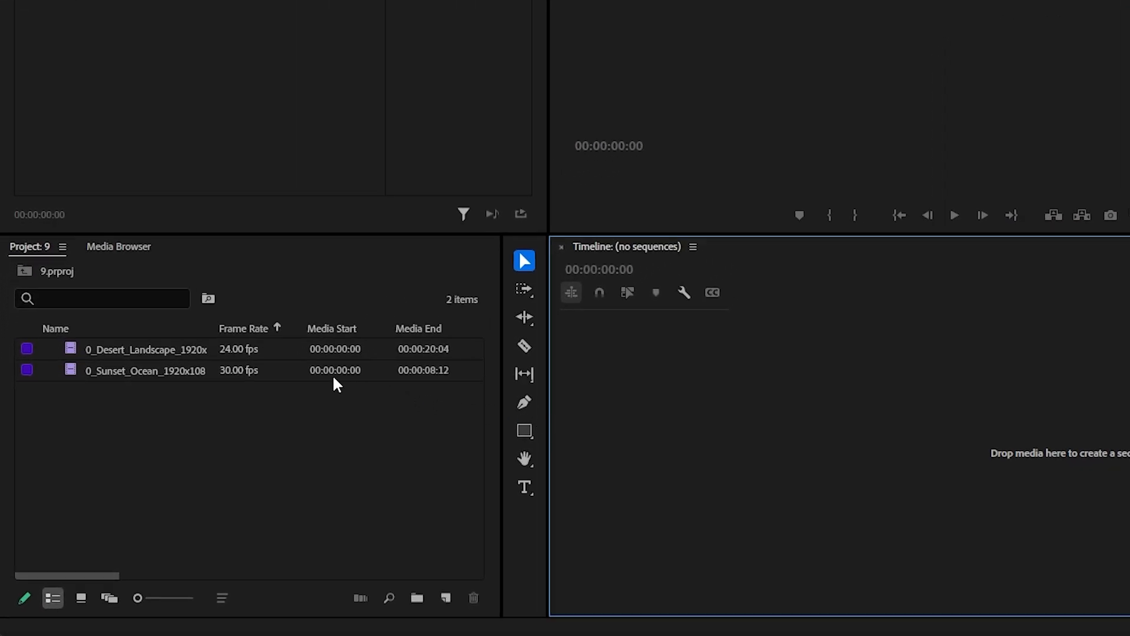
drag(170, 367, 719, 403)
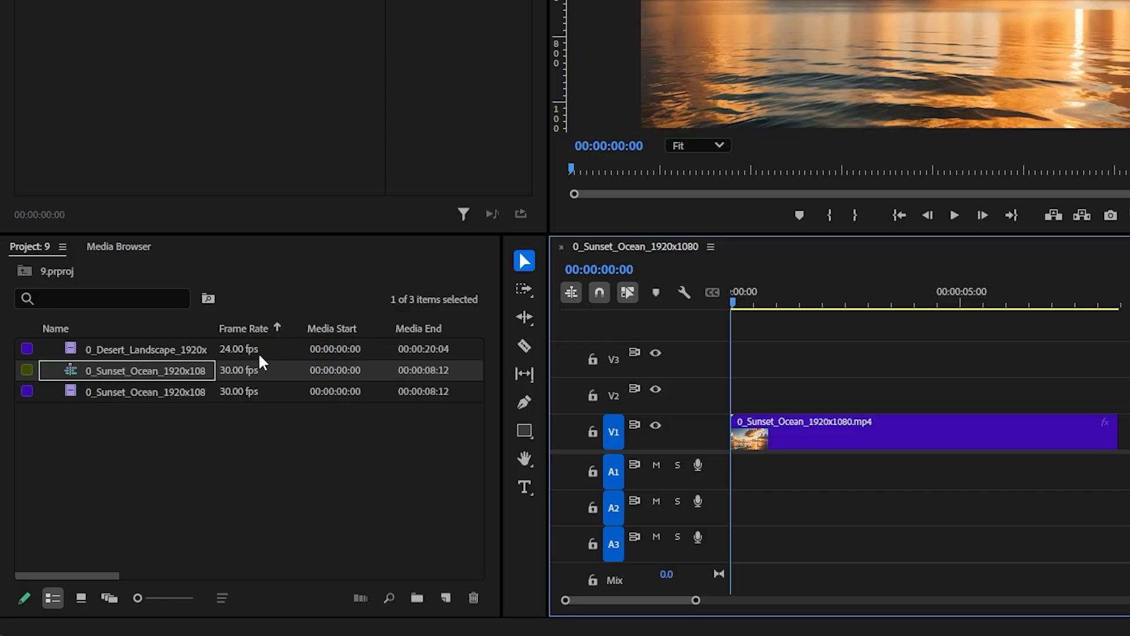
click(273, 372)
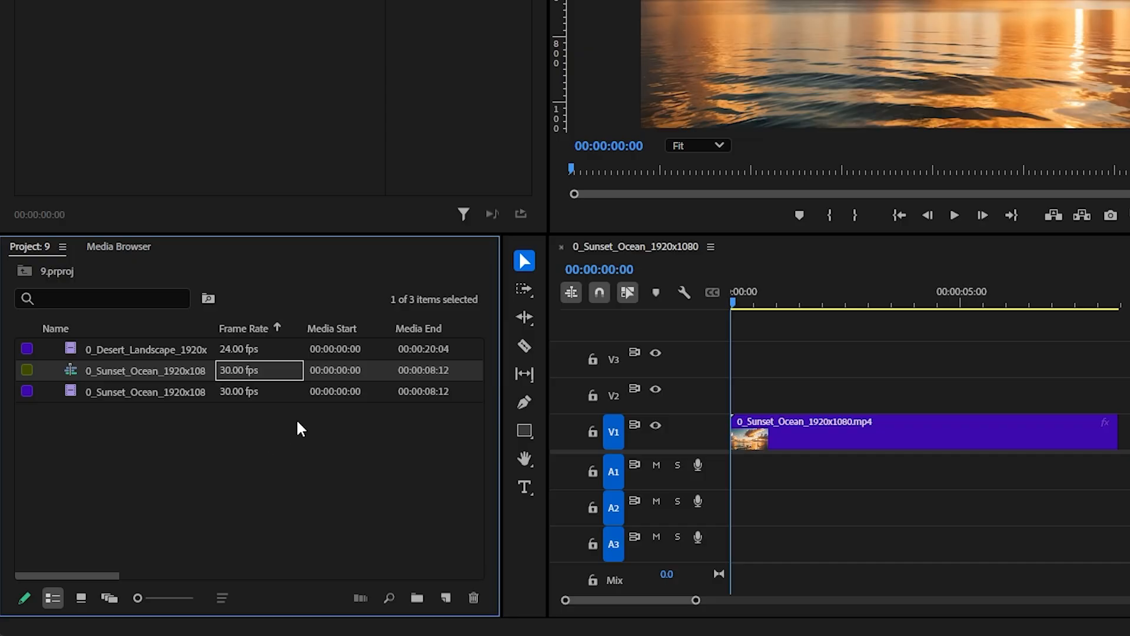
key(ctrl+z)
key(ctrl+z)
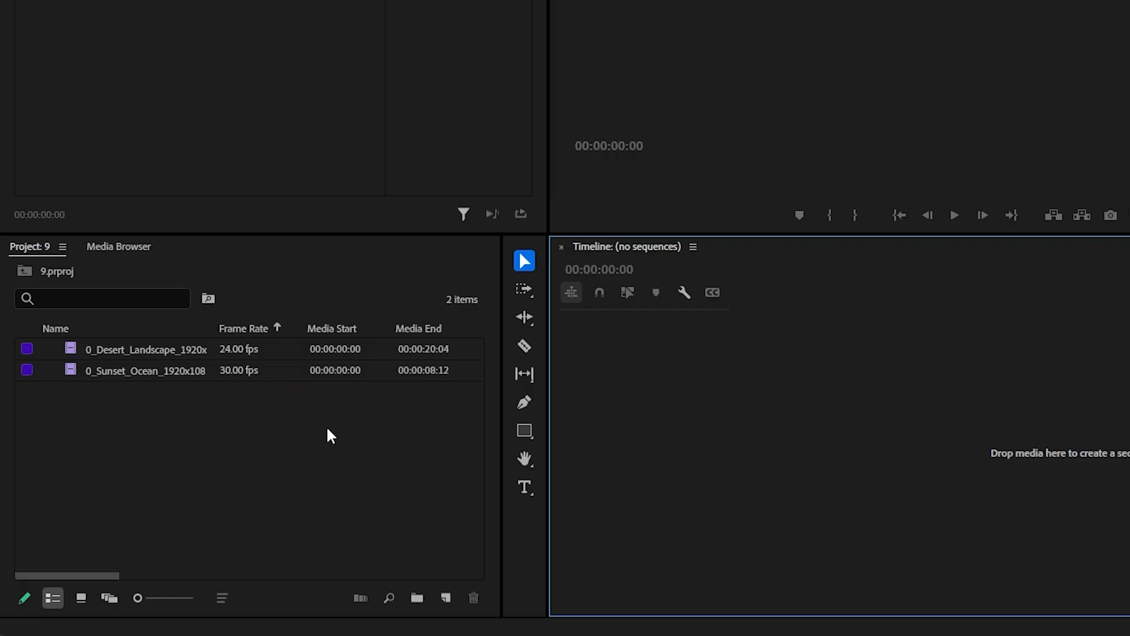
Create a new sequence with a timebase of 24.00 frames/second
click(445, 598)
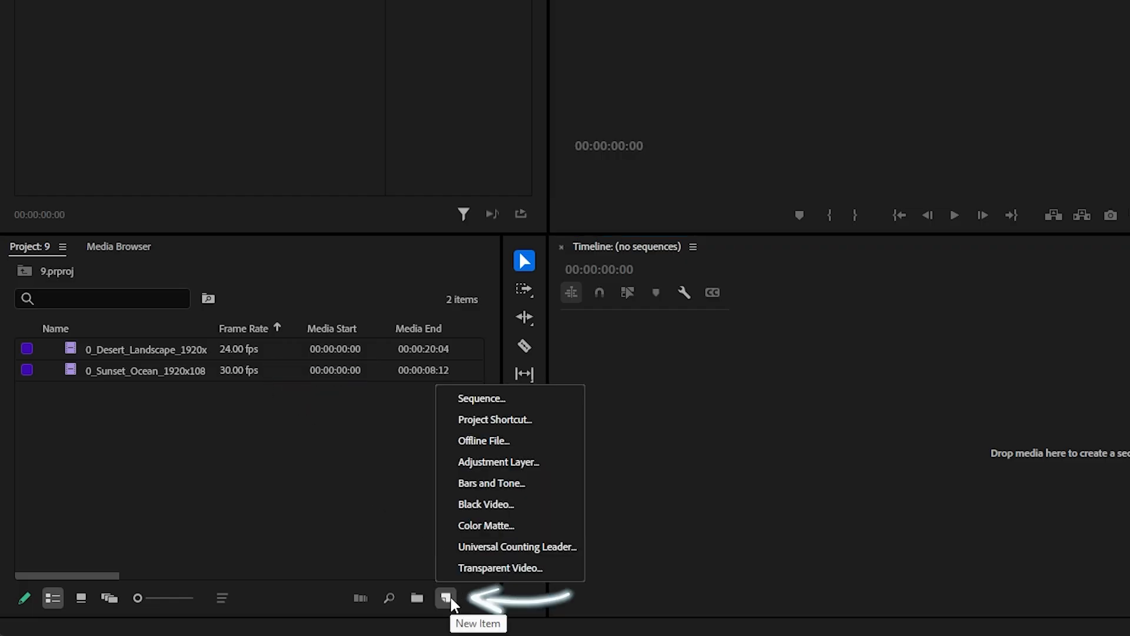
click(538, 398)
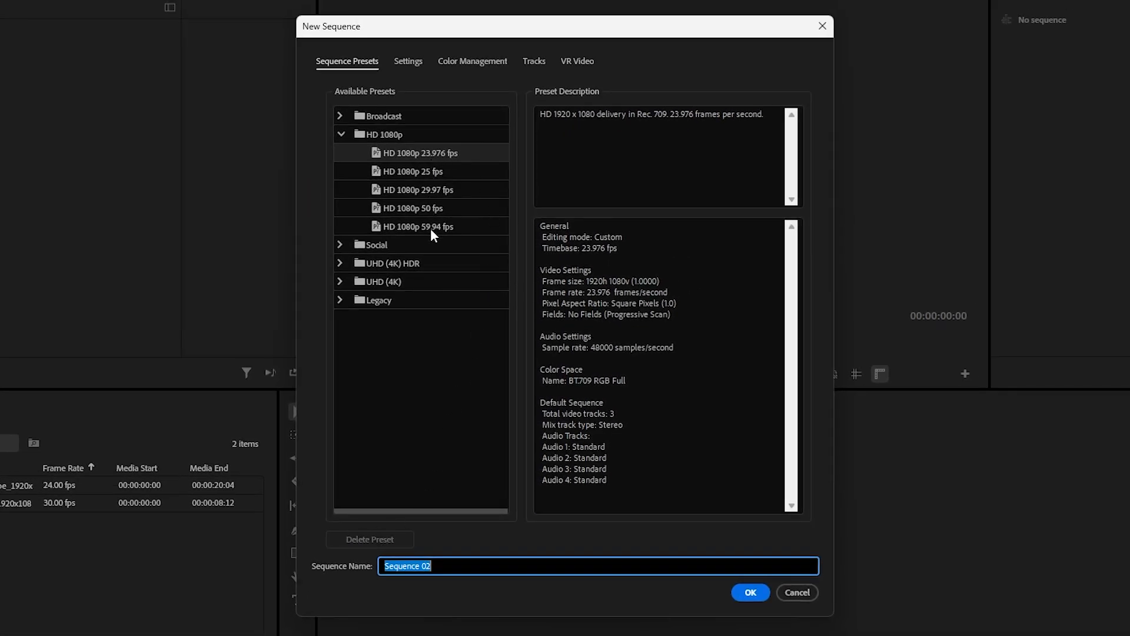
click(408, 65)
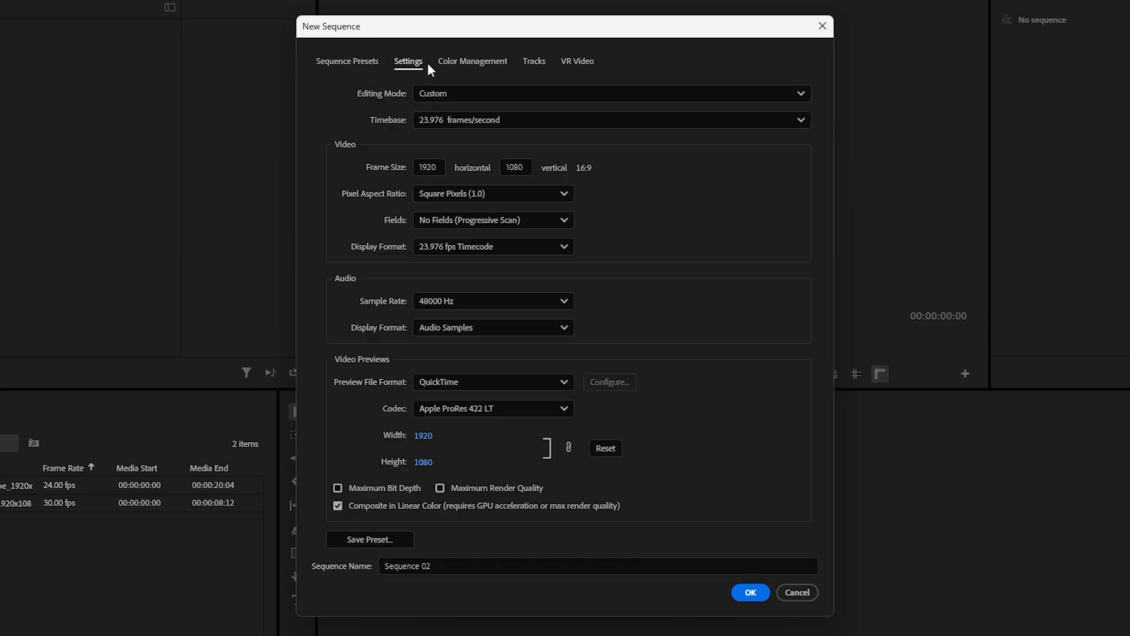
click(484, 117)
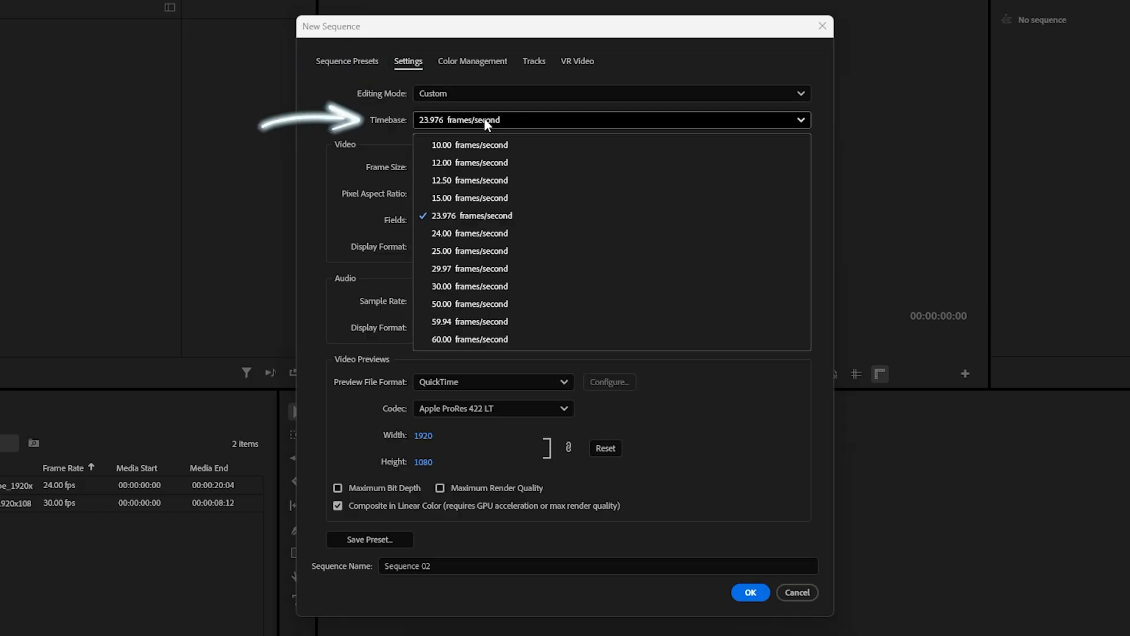
click(486, 234)
click(743, 593)
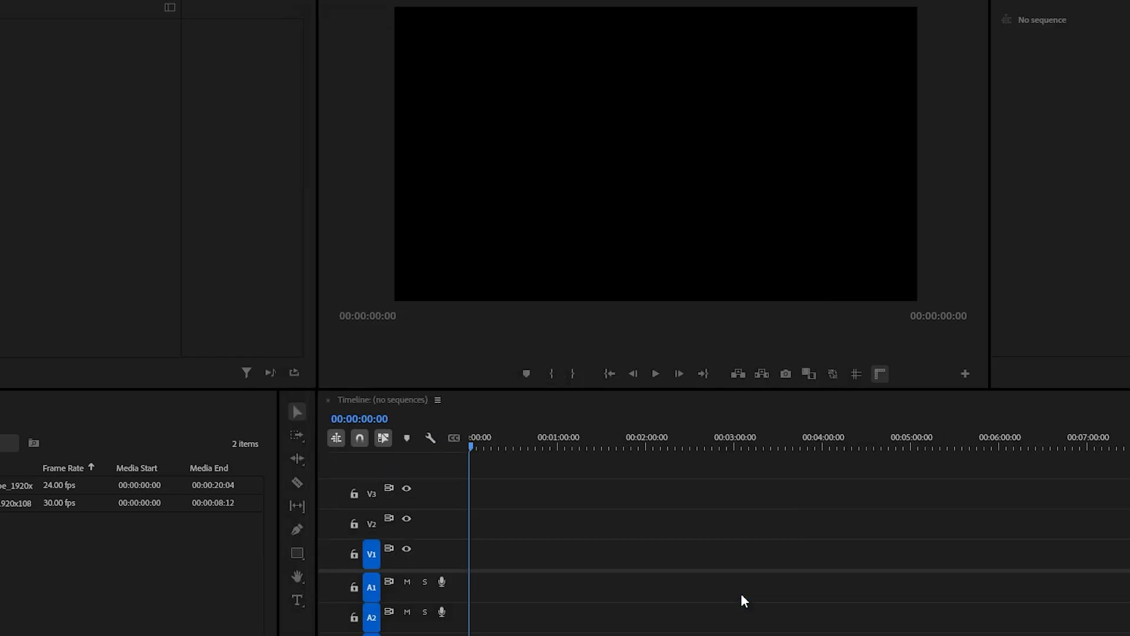
Place the 24 fps desert landscape clip at the start of track V1 and play the sequence
click(235, 479)
drag(240, 350, 756, 436)
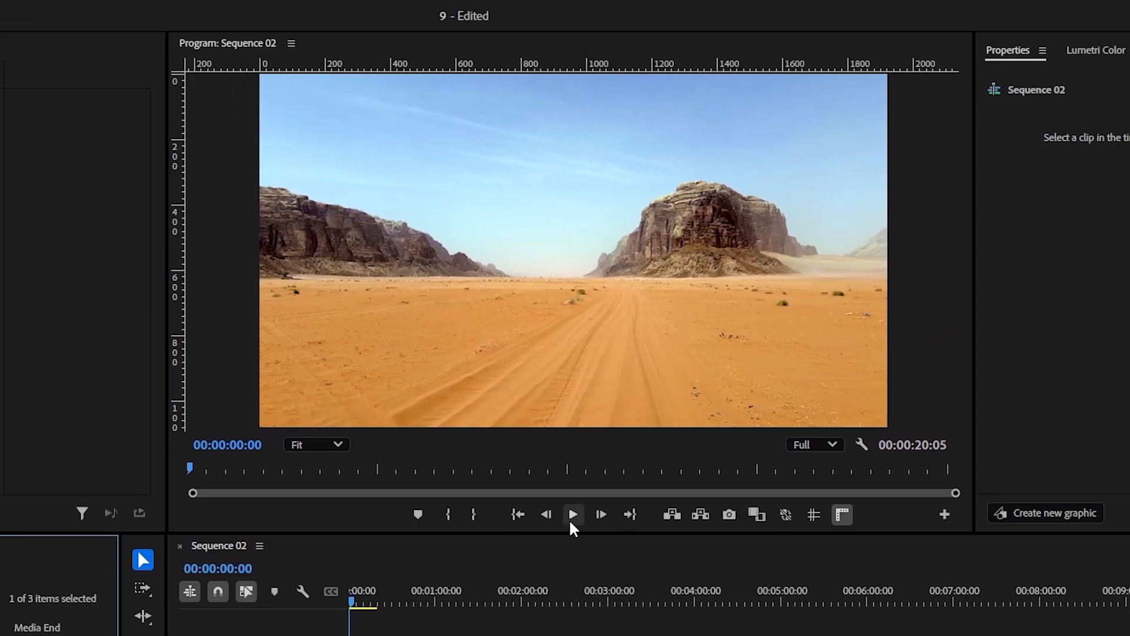
click(570, 519)
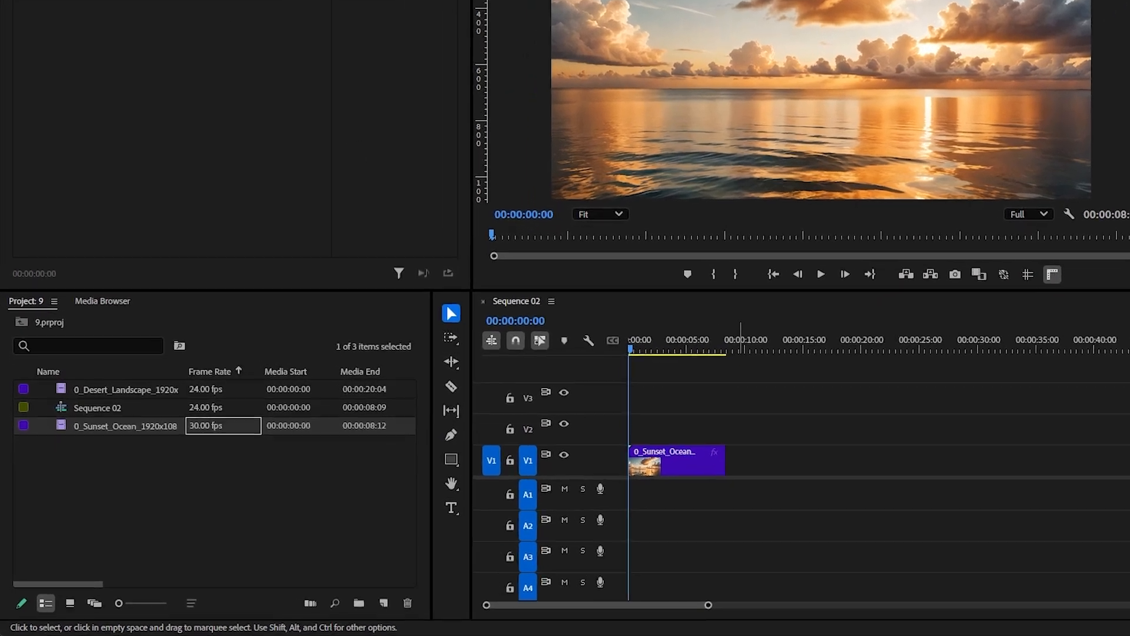
Interpret the sunset ocean footage with an assumed frame rate of 24 fps
click(140, 41)
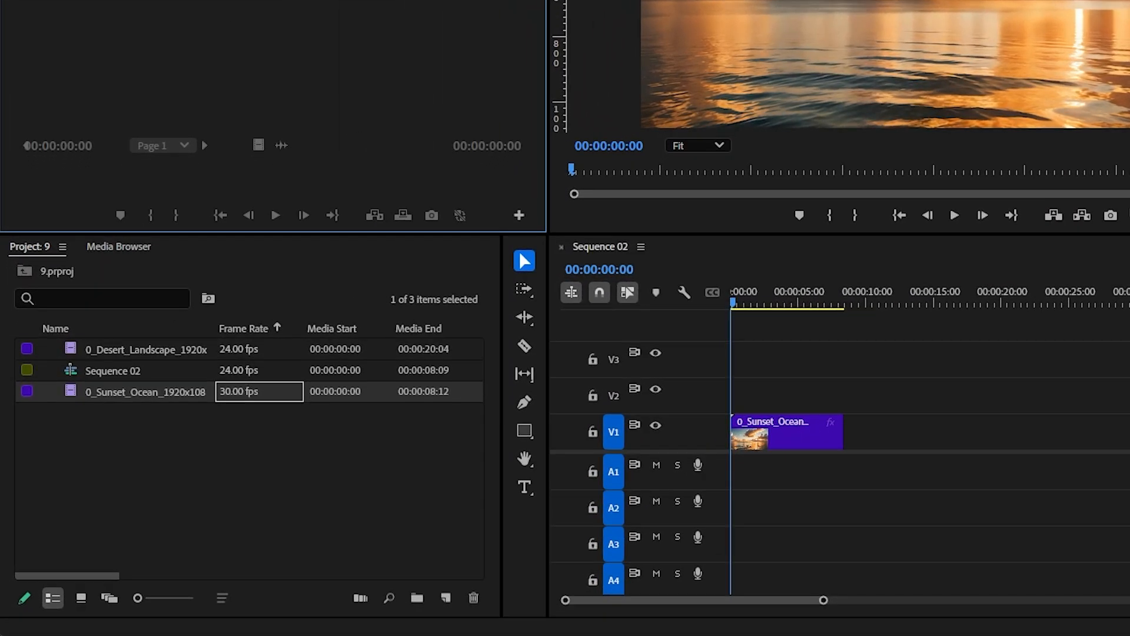
click(78, 392)
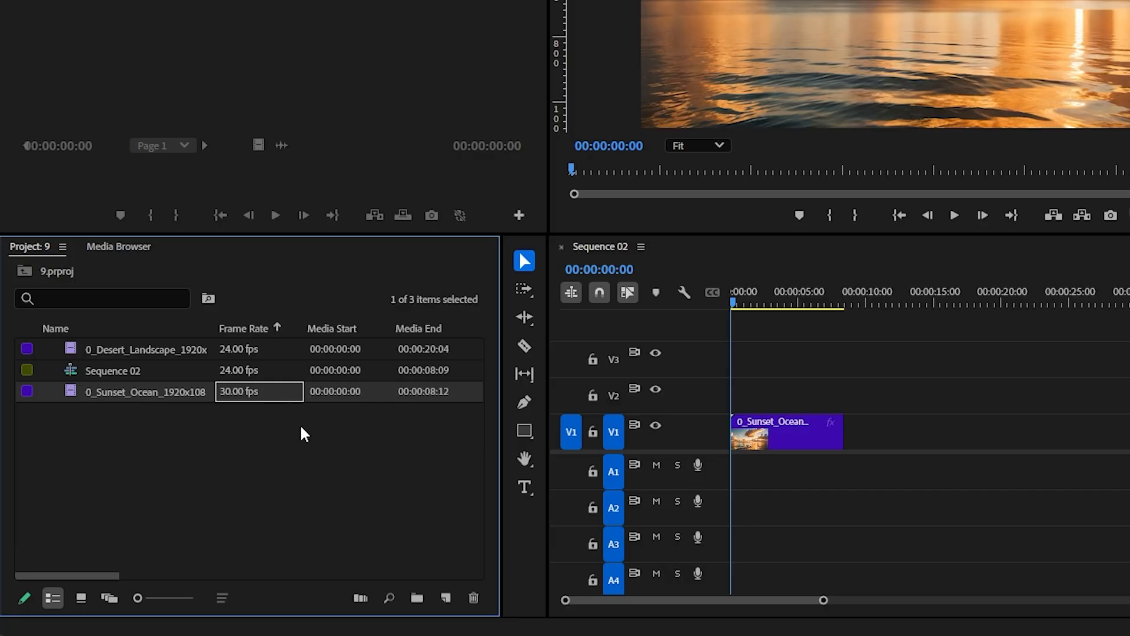
right_click(180, 397)
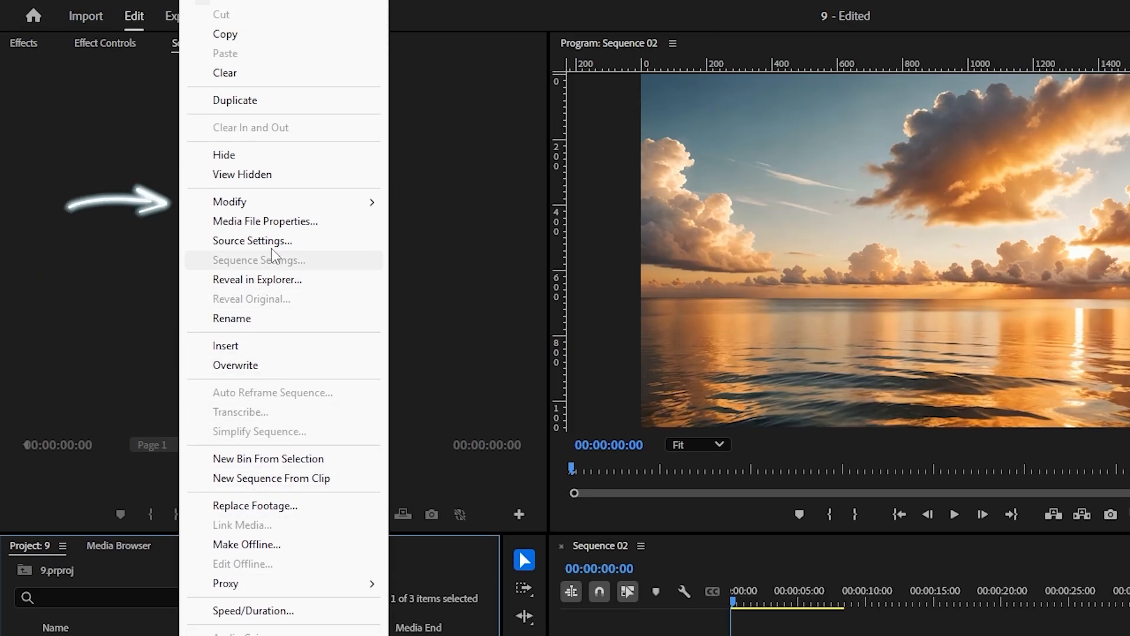
mouse_move(265, 203)
click(509, 243)
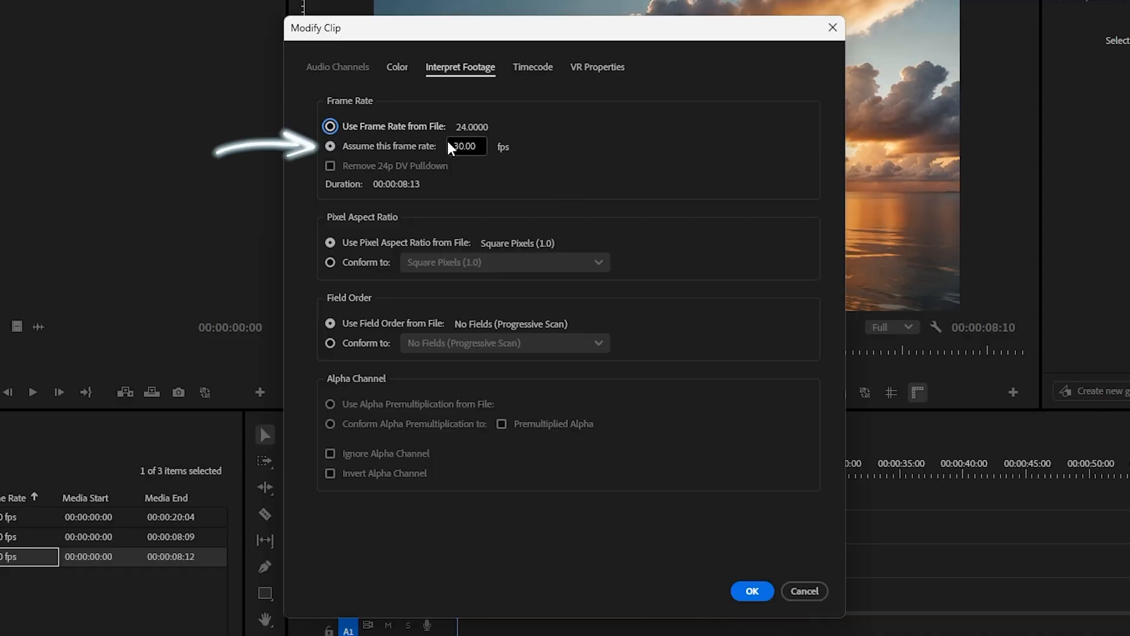
click(358, 143)
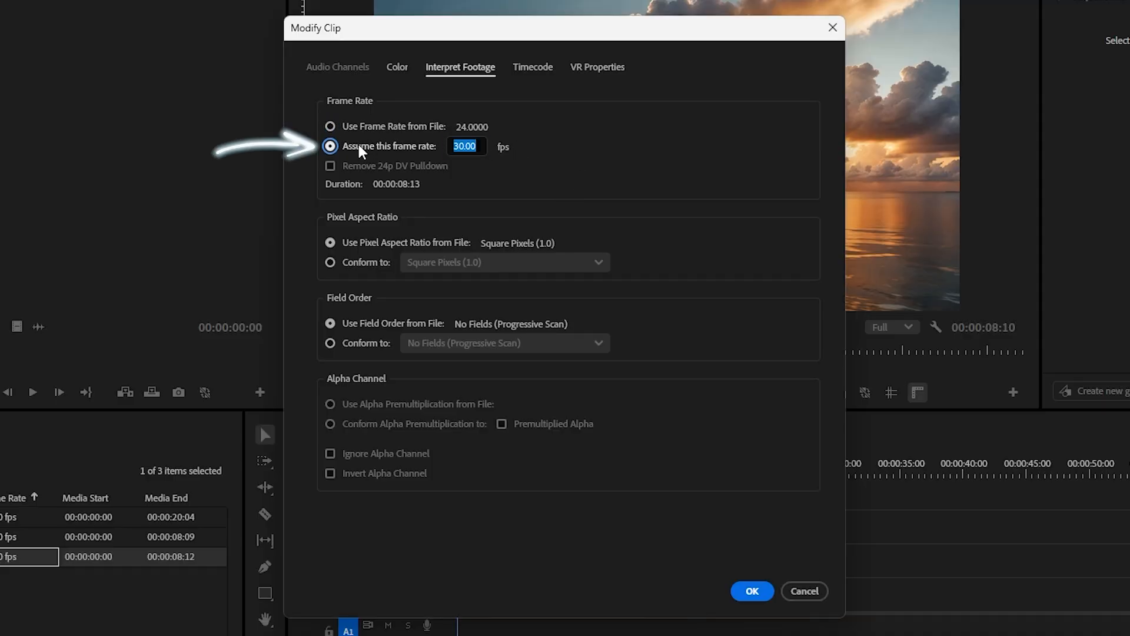
text(24)
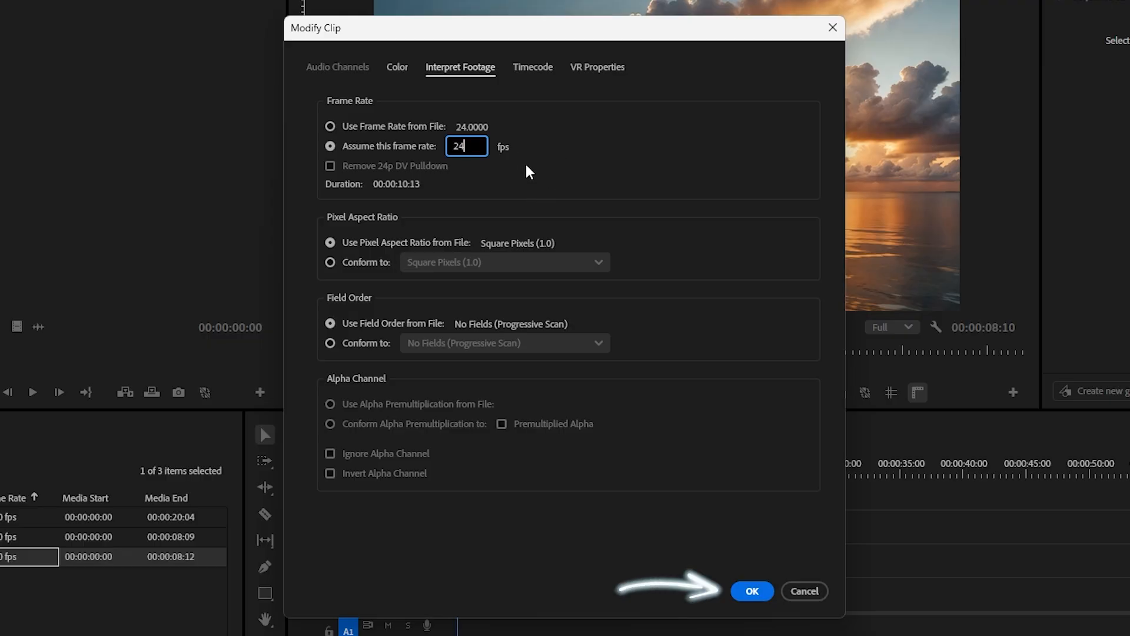
click(733, 593)
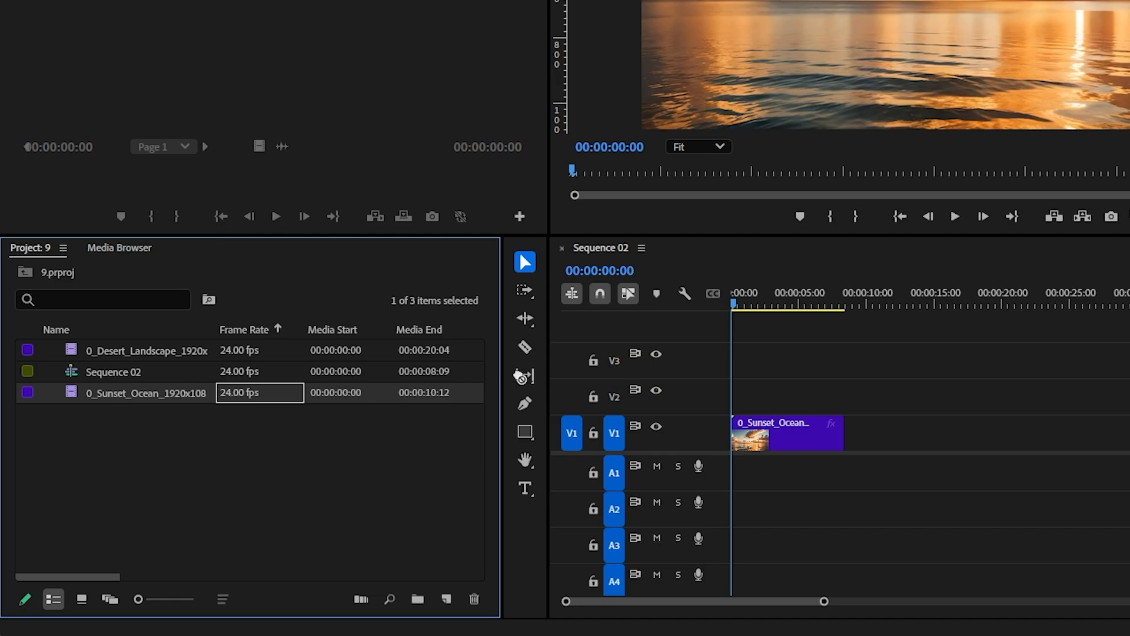
Place the reinterpreted sunset ocean clip directly after the existing clip on track V1 and play it for comparison
drag(521, 377, 856, 433)
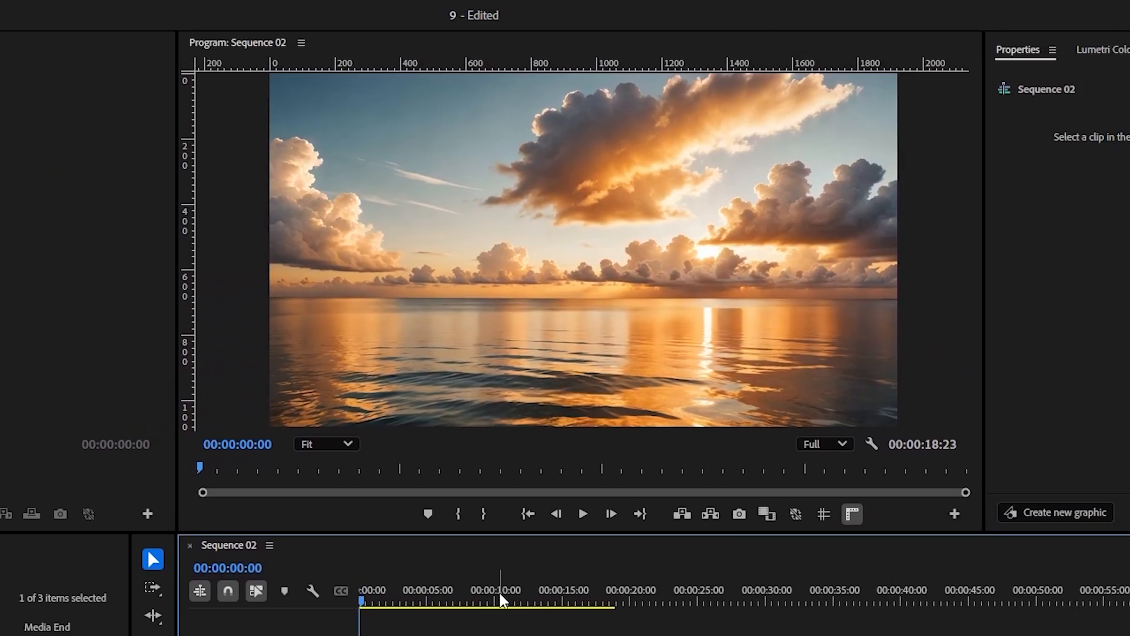
click(490, 595)
click(582, 515)
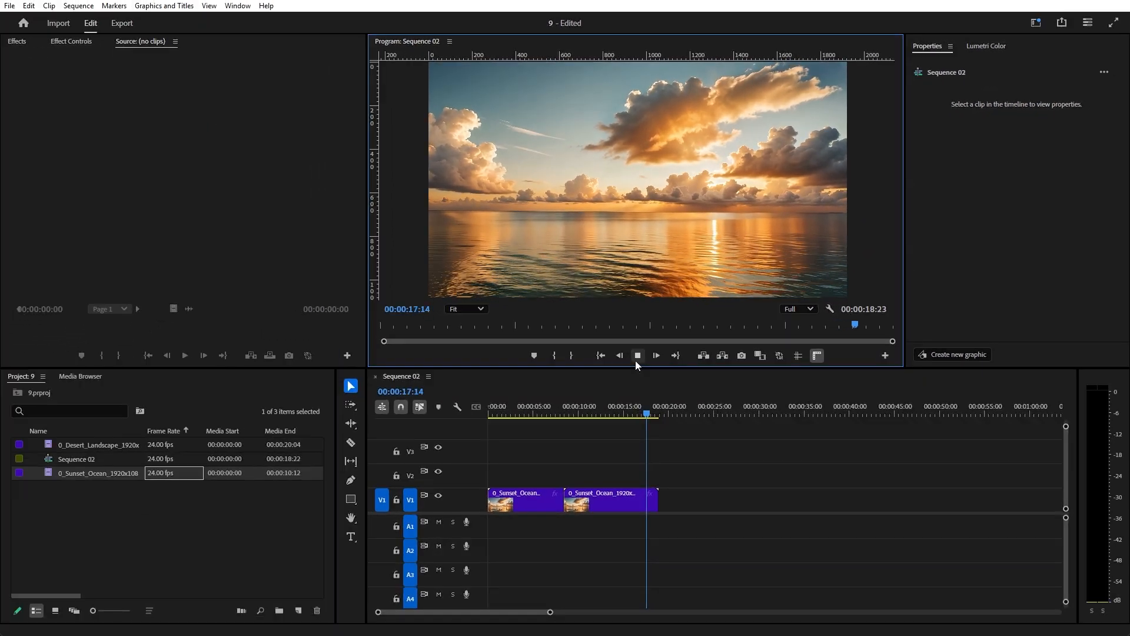
click(636, 361)
click(610, 505)
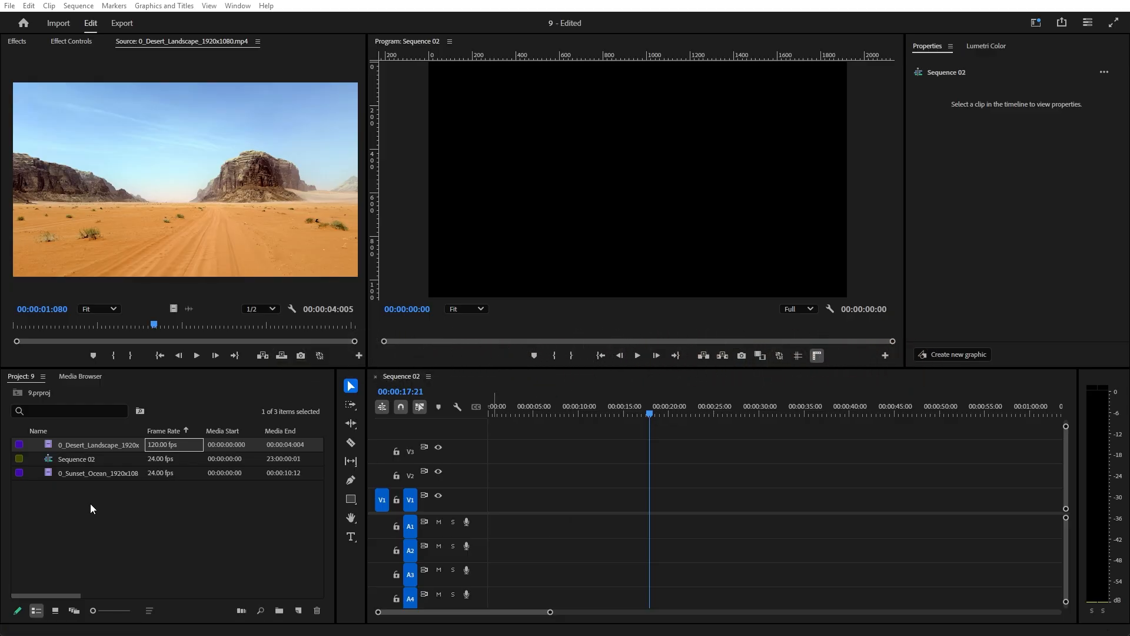
drag(88, 445, 527, 510)
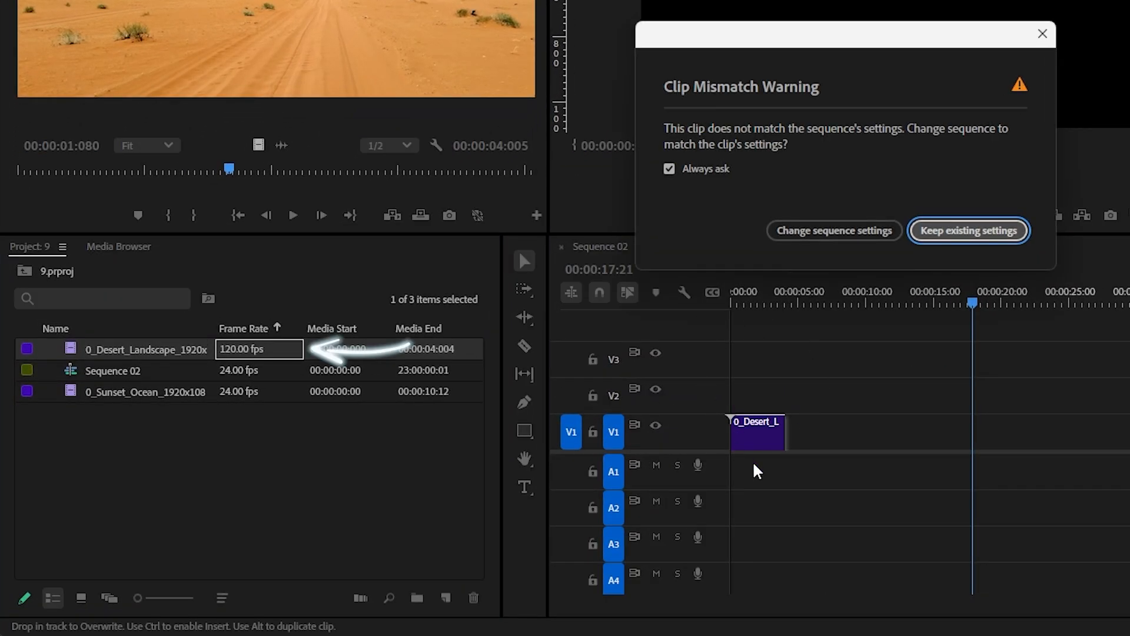
click(970, 232)
click(248, 373)
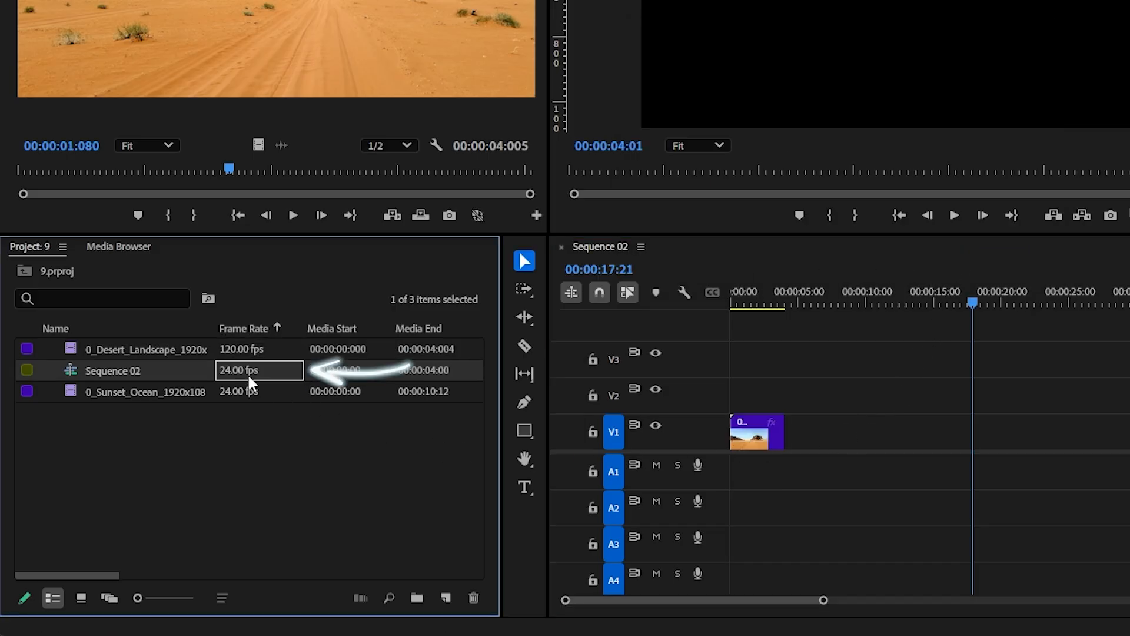
click(747, 293)
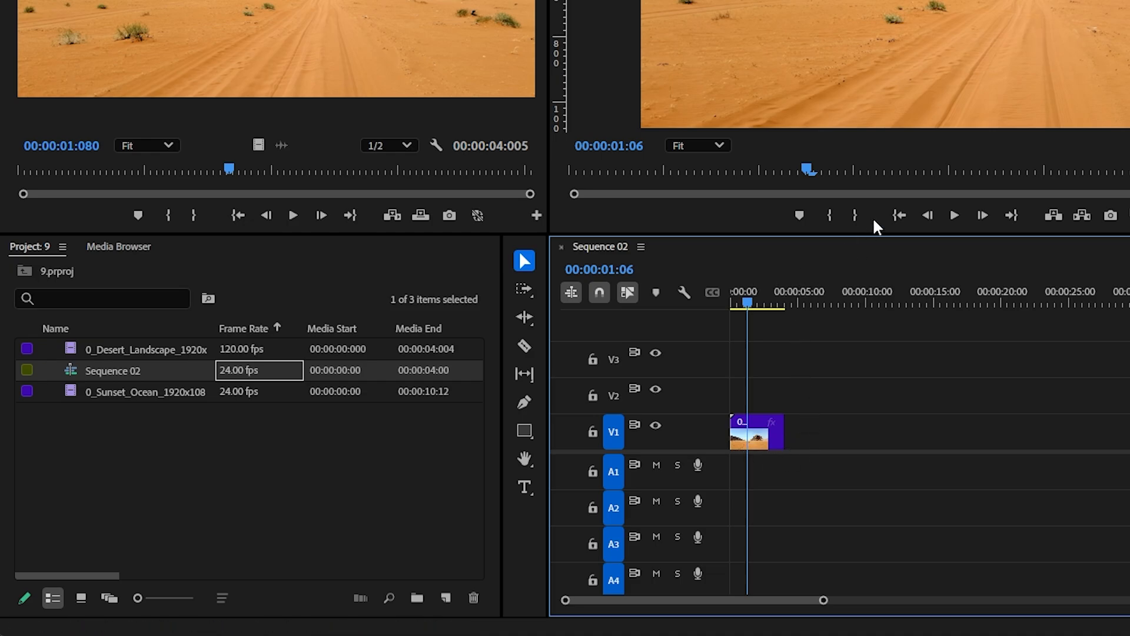
key(ctrl+z)
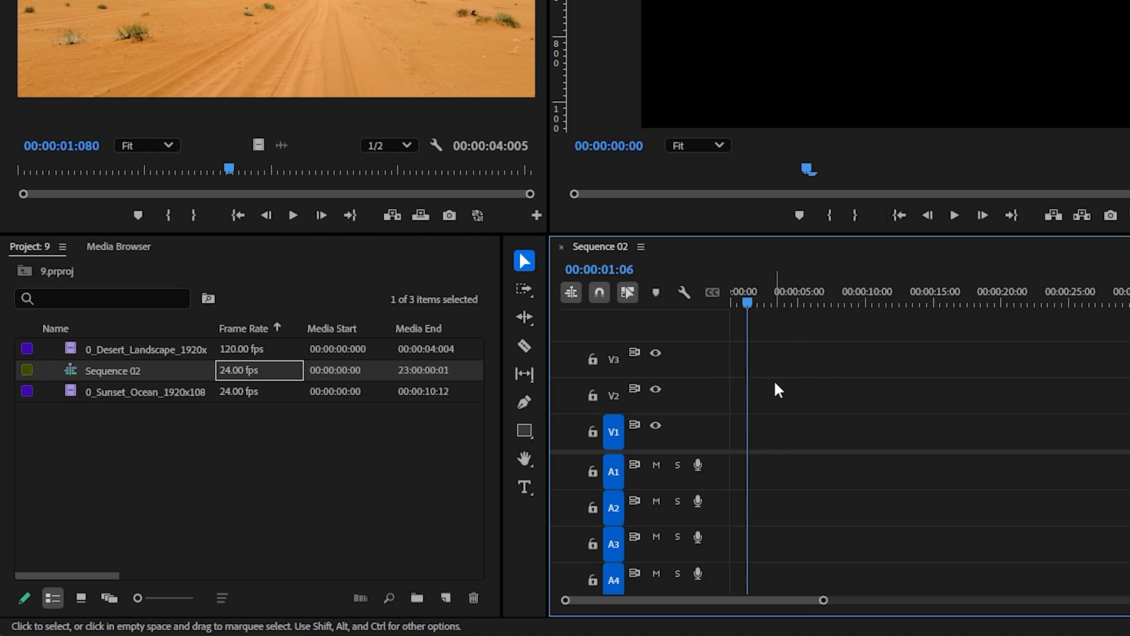
Interpret the desert landscape footage with an assumed frame rate of 24 fps
right_click(91, 350)
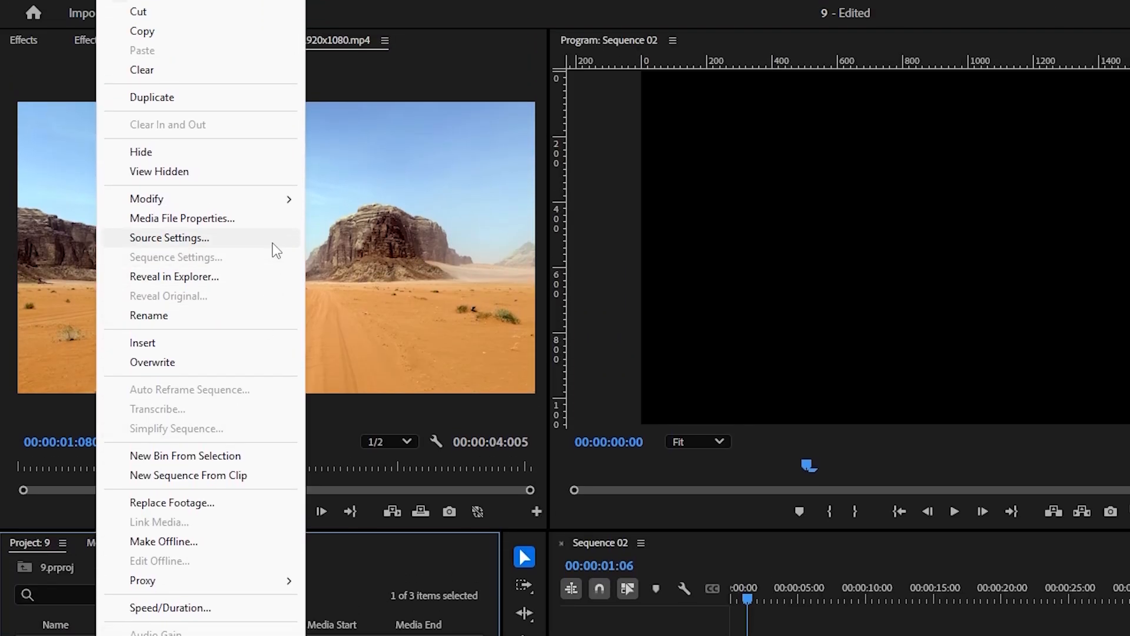
mouse_move(273, 206)
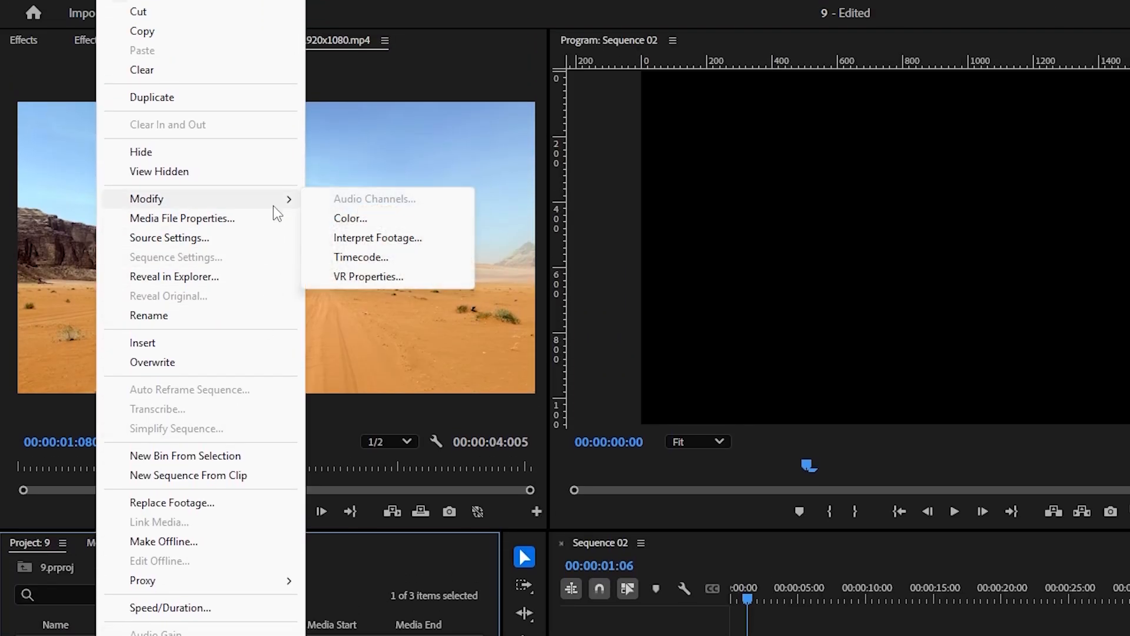
click(420, 246)
click(470, 147)
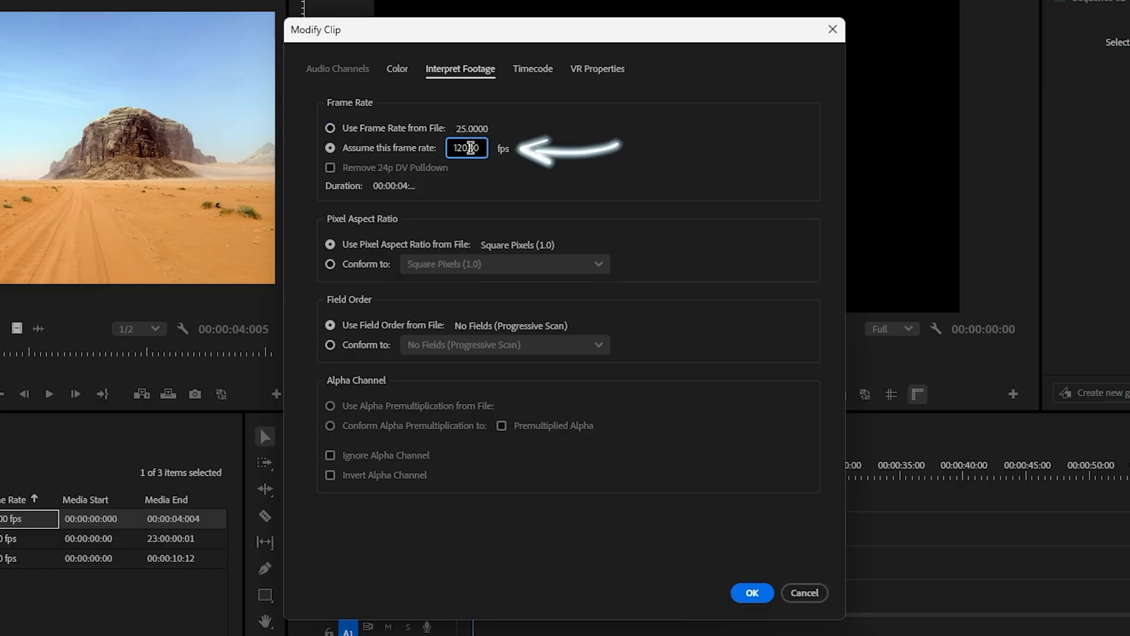
double_click(471, 147)
text(24)
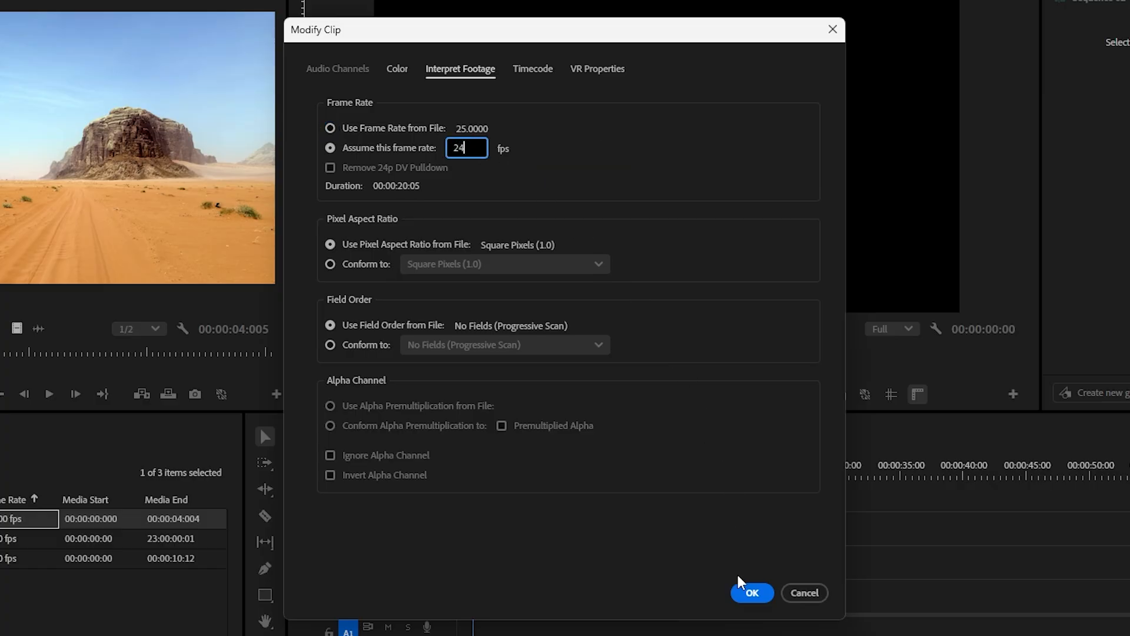
click(743, 591)
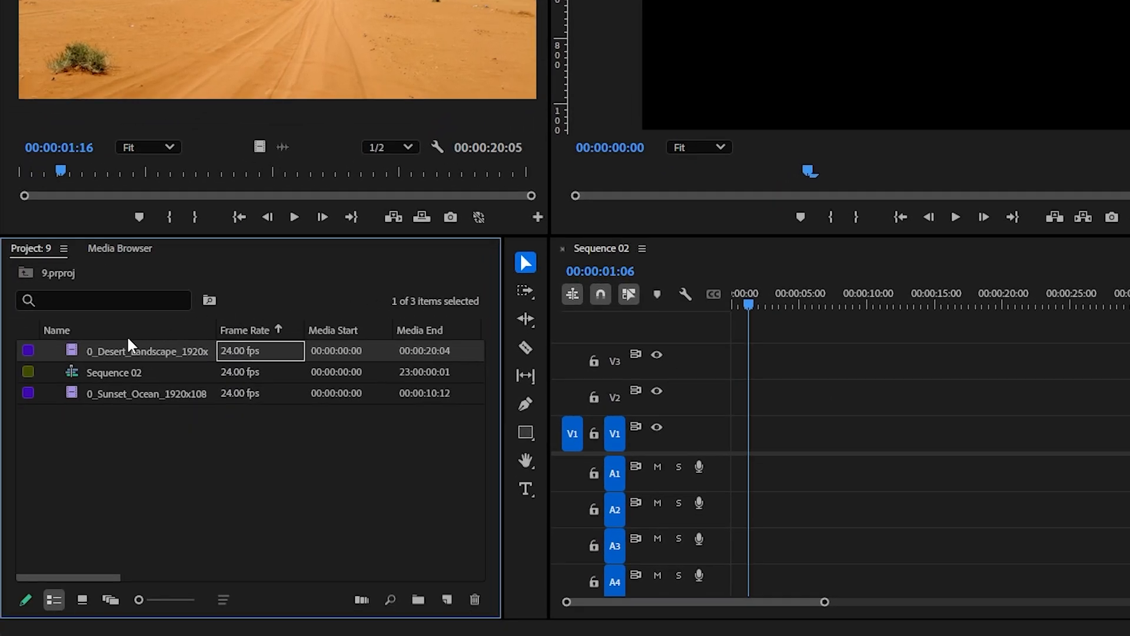
Place the reinterpreted desert landscape clip at the start of track V1 and trim it to about 17 seconds
drag(129, 345, 756, 465)
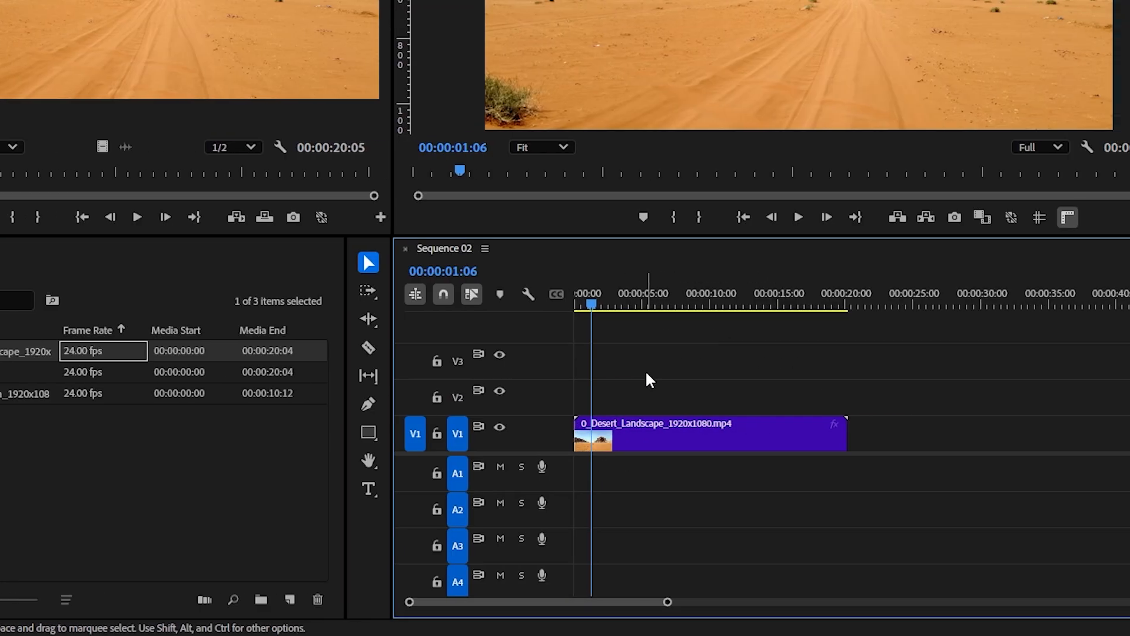
drag(1003, 428, 994, 430)
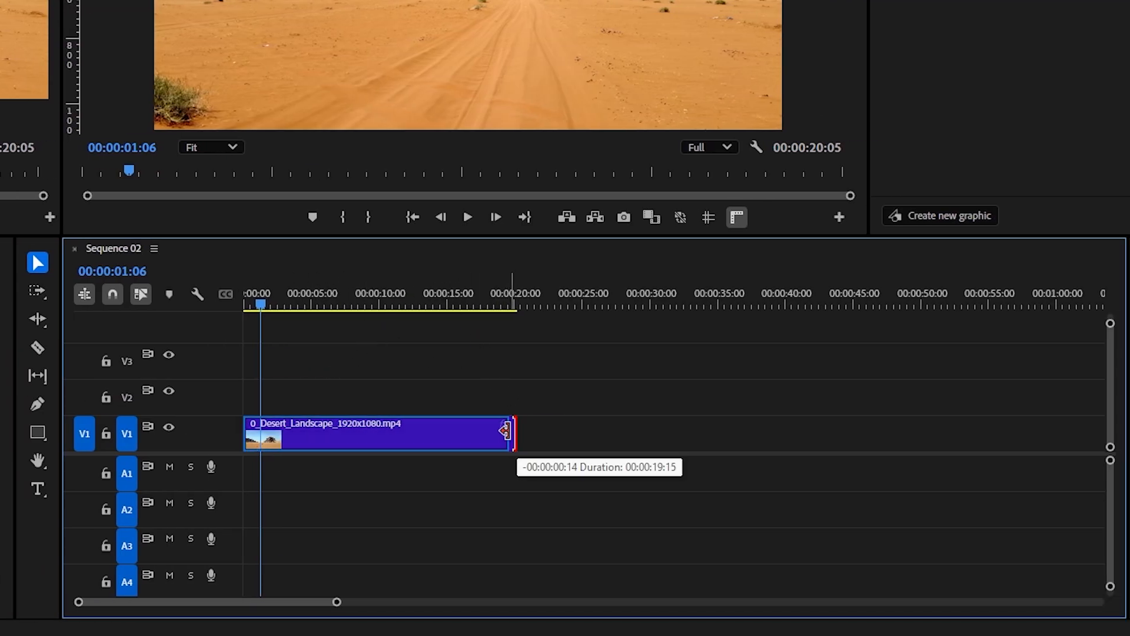
mouse_move(506, 431)
mouse_down()
mouse_move(461, 438)
mouse_move(505, 438)
mouse_move(471, 439)
mouse_up()
click(467, 217)
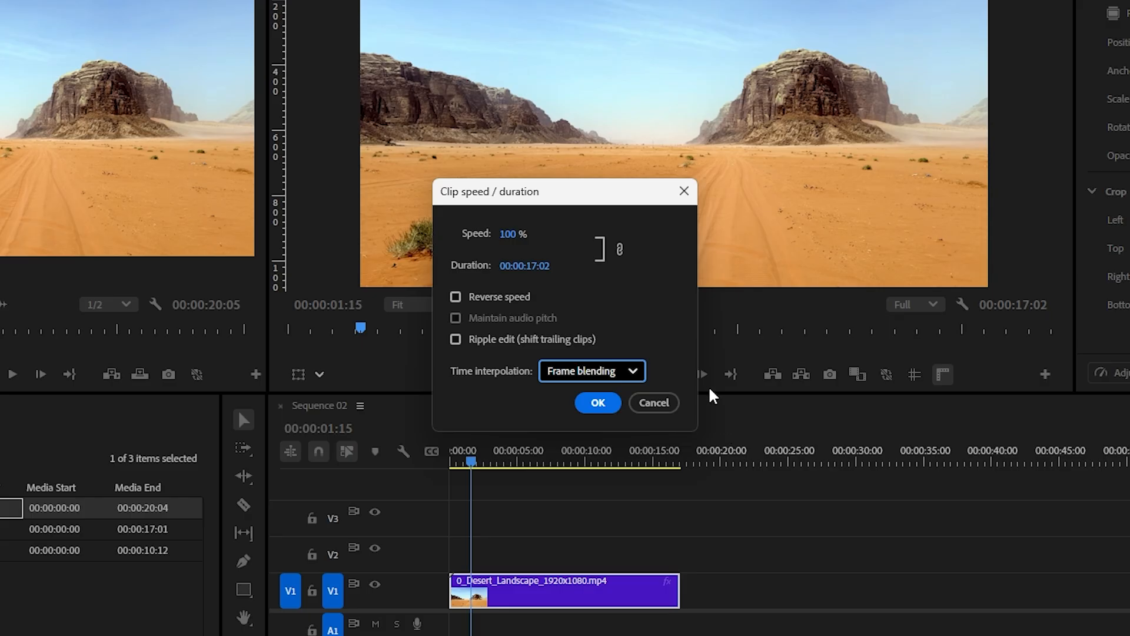
click(630, 368)
click(629, 368)
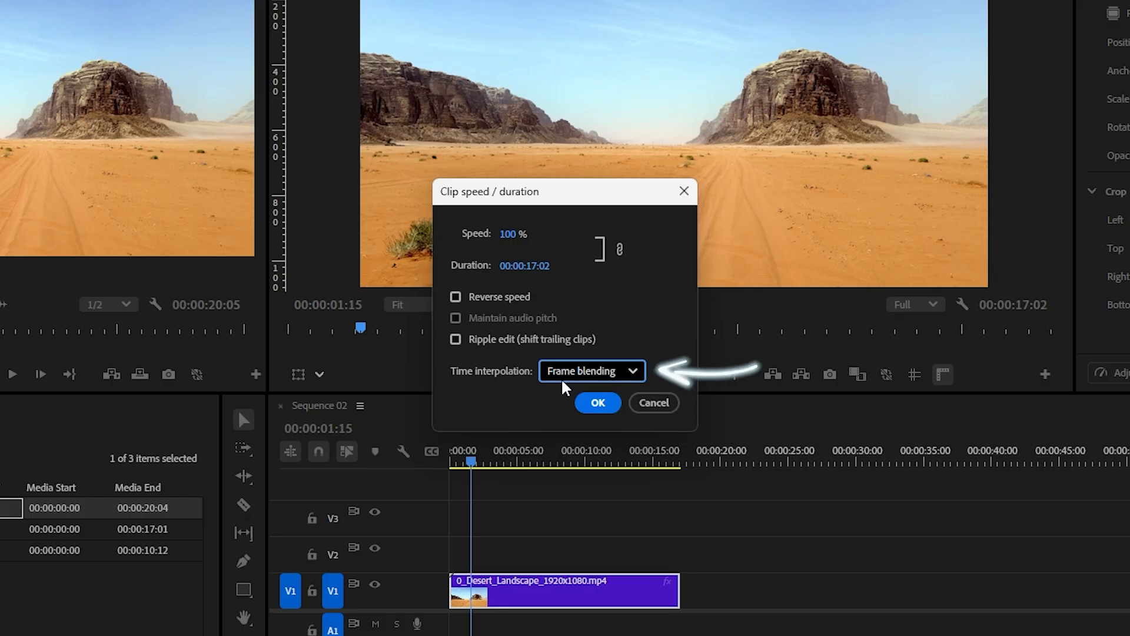
click(645, 402)
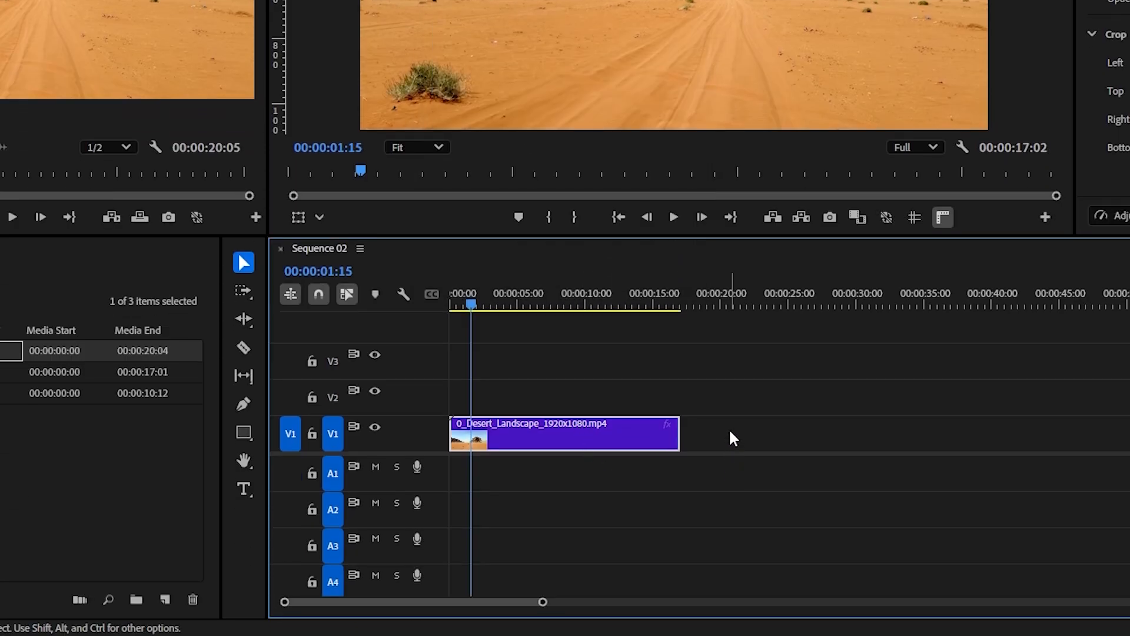
Set the desert clip's time interpolation to Optical Flow in the sequence and play it back
right_click(492, 438)
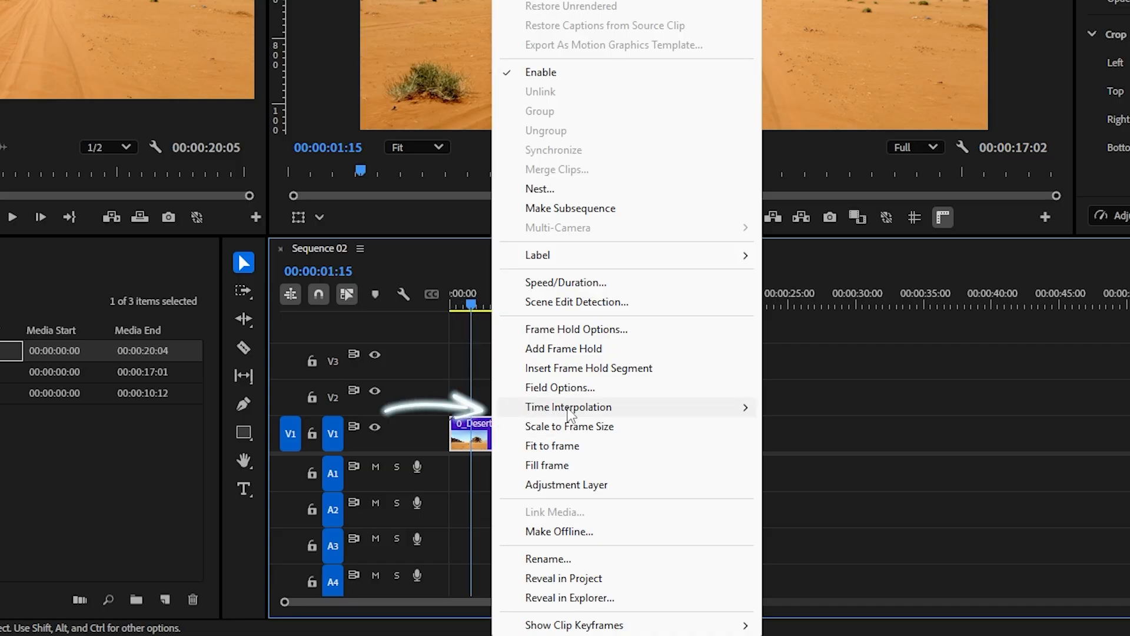
mouse_move(678, 409)
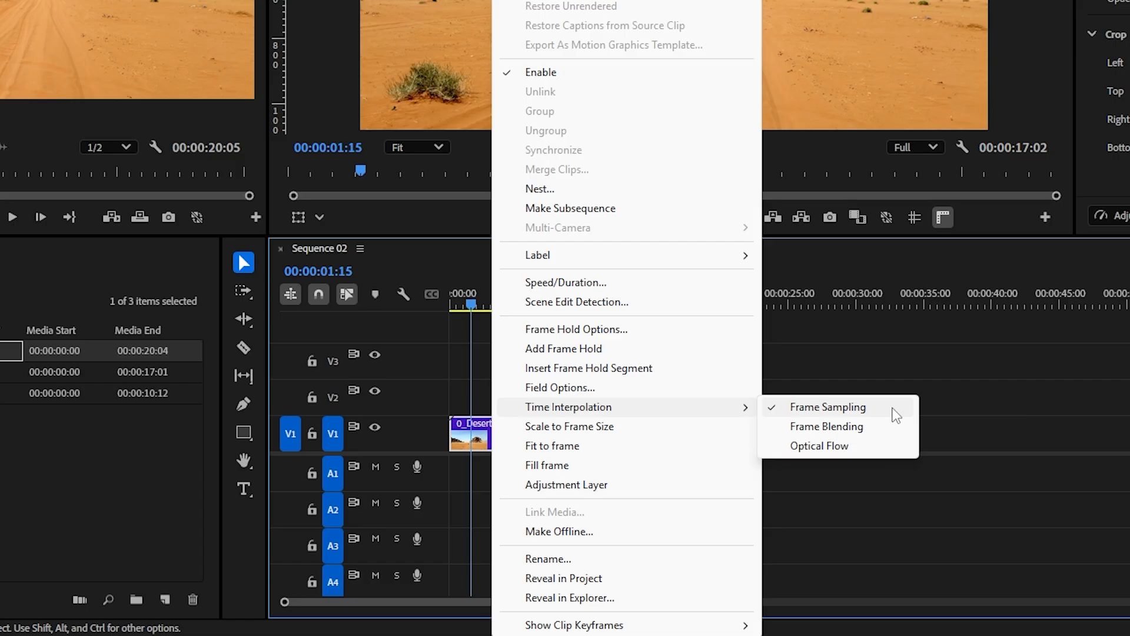
click(873, 455)
click(674, 221)
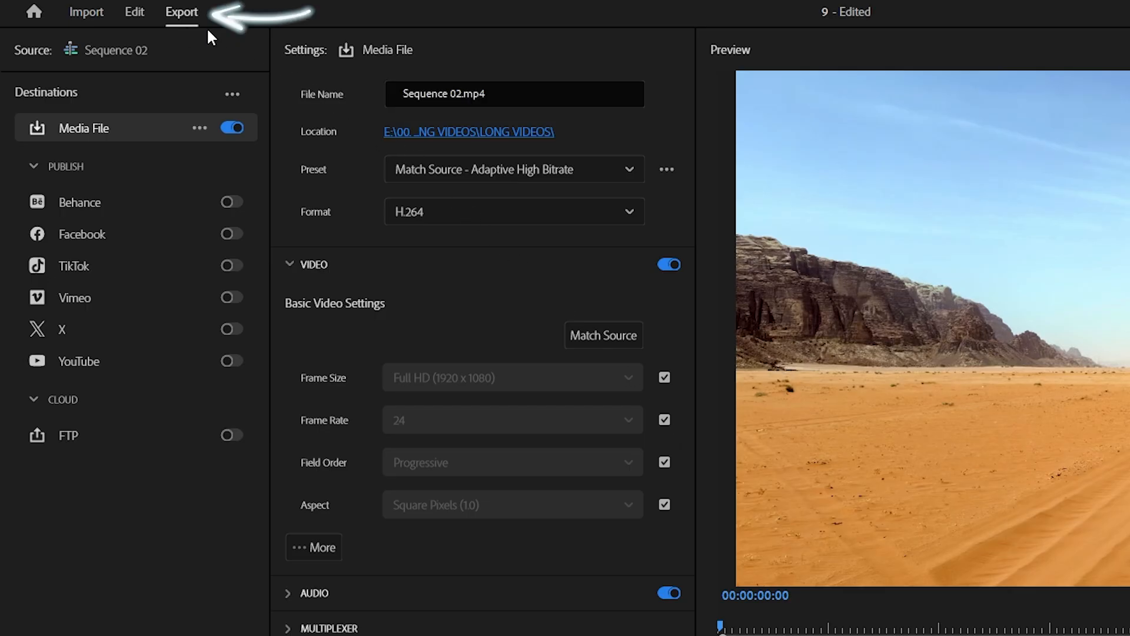
Unlink the export frame rate from the source, set it to 30 fps, and export Sequence 02 as H.264
click(664, 419)
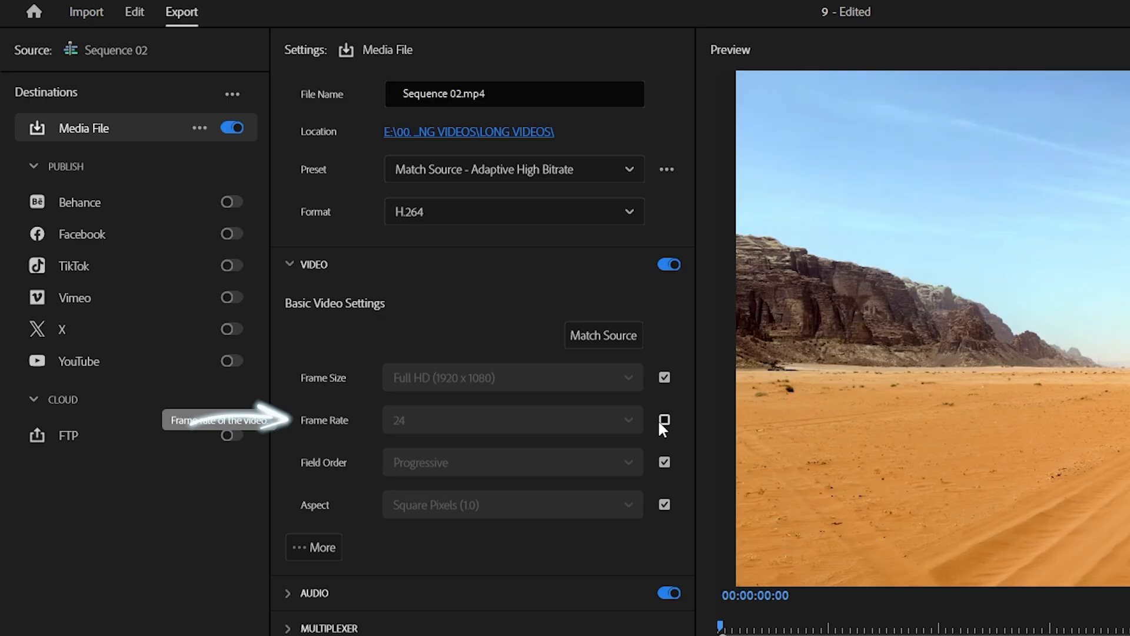
click(633, 425)
scroll(582, 512, down, 2)
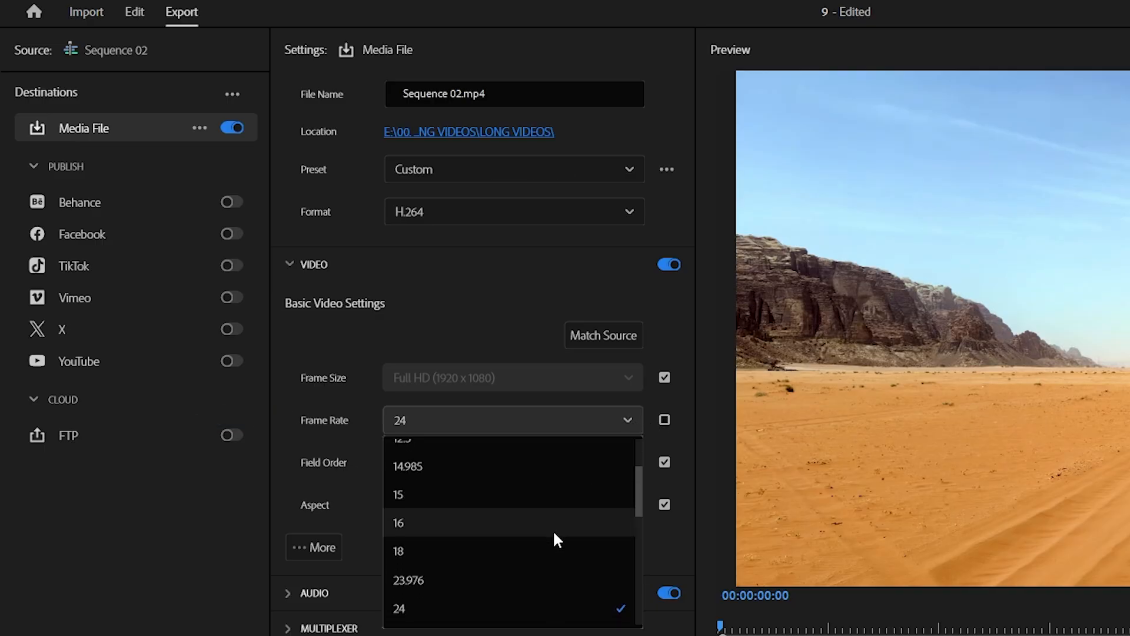
scroll(538, 539, down, 3)
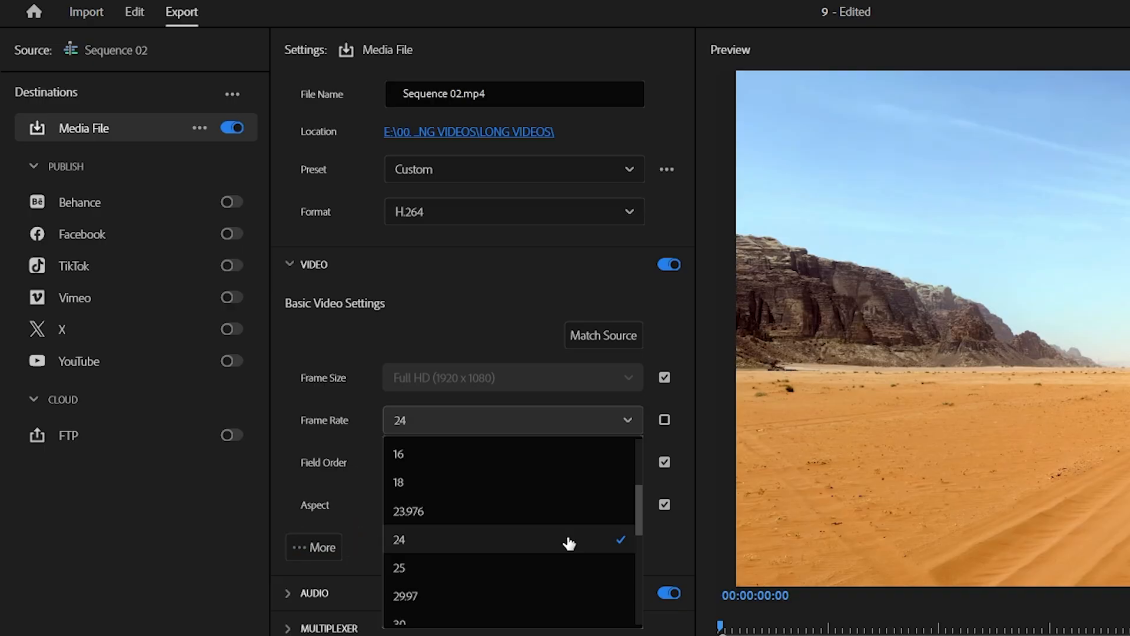
scroll(541, 539, down, 2)
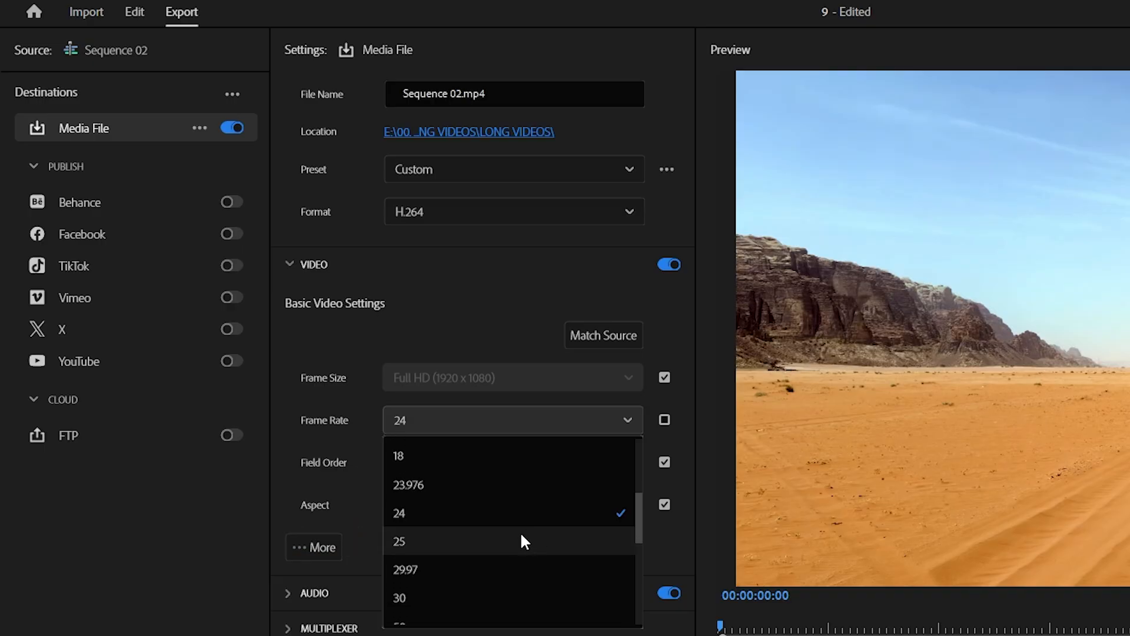
click(431, 586)
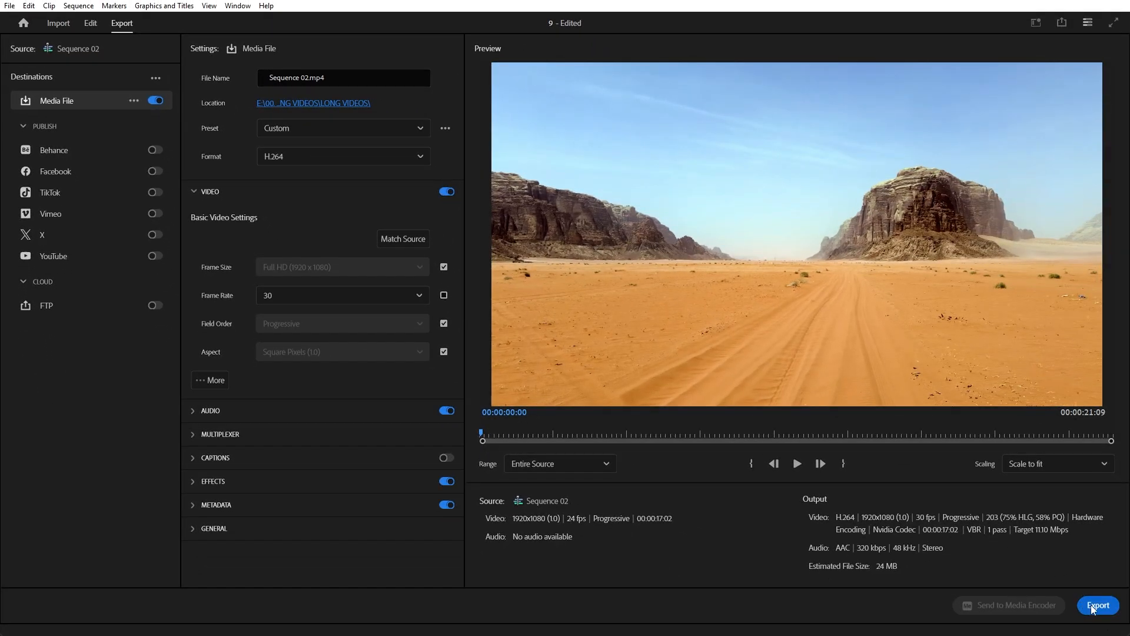
click(1096, 605)
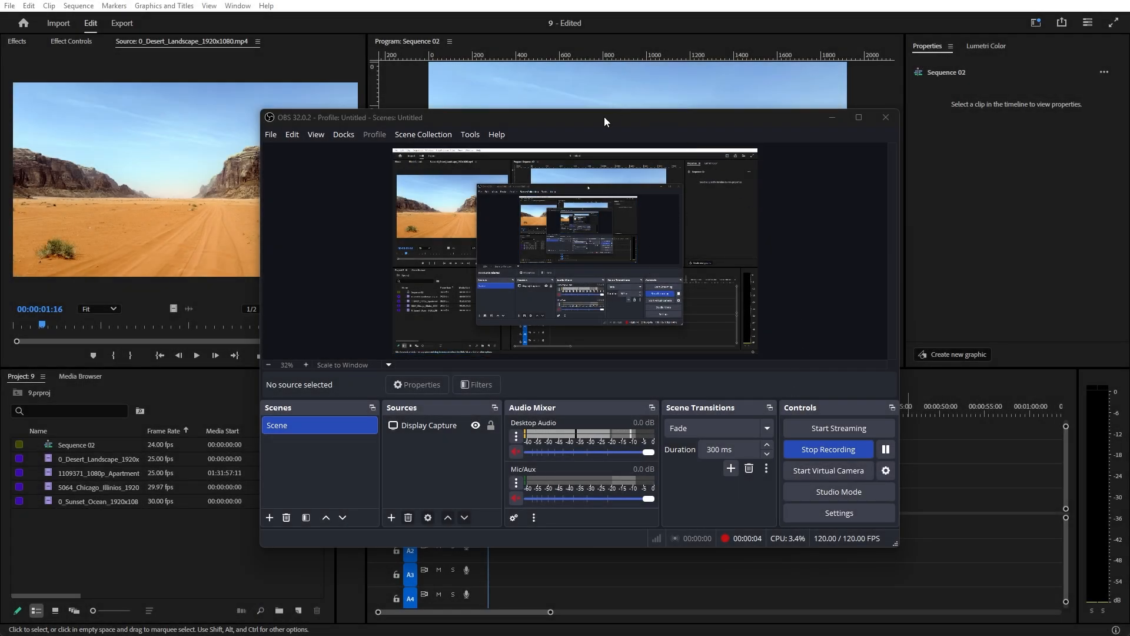
drag(604, 116, 591, 119)
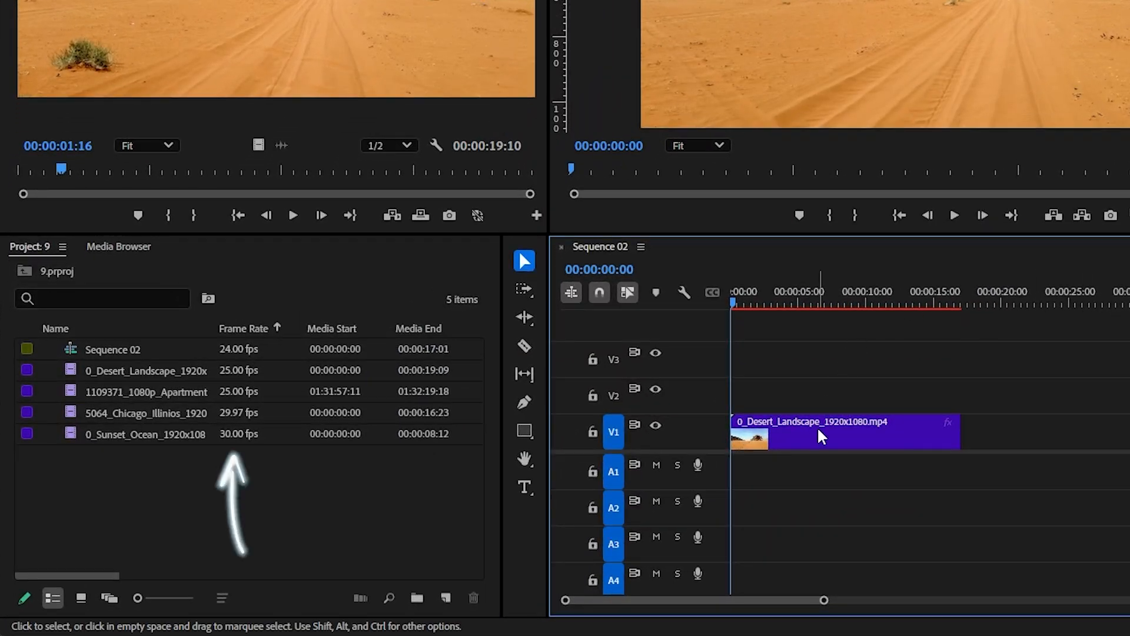
click(818, 436)
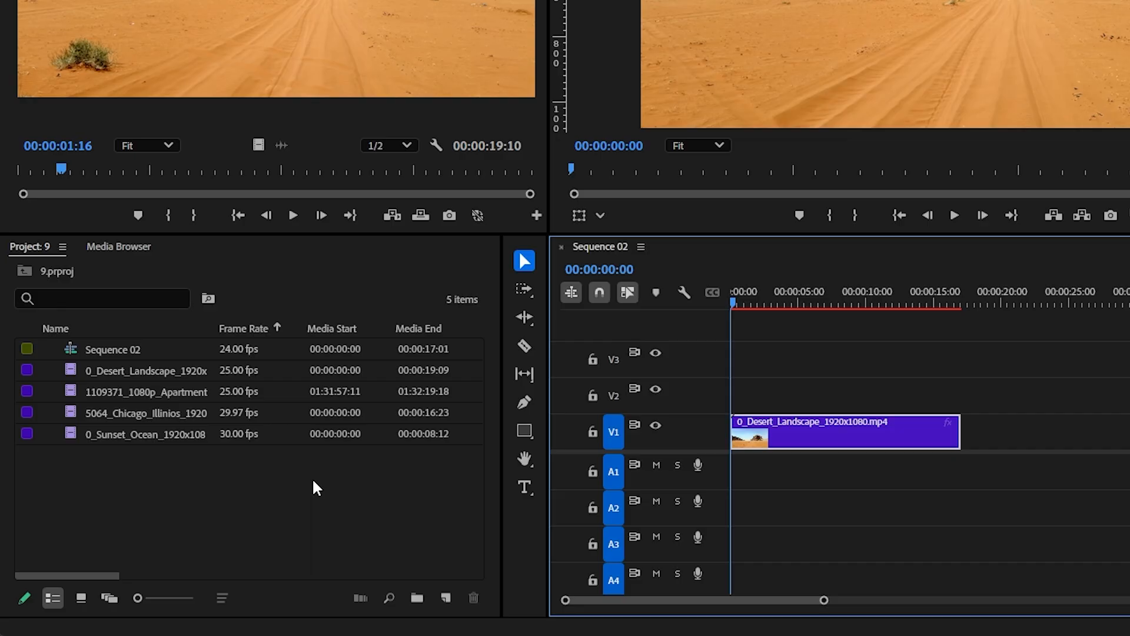
Assign the Cerulean label to the two 25 fps clips, the desert landscape and the apartment footage, in the project
click(246, 372)
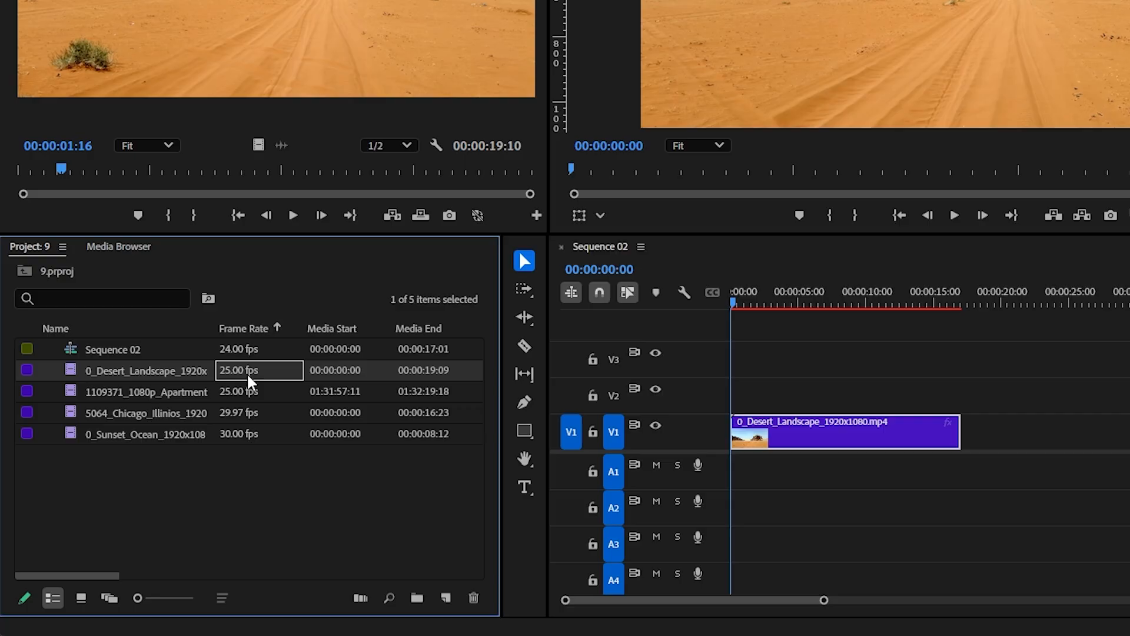
shift+click(249, 389)
right_click(250, 392)
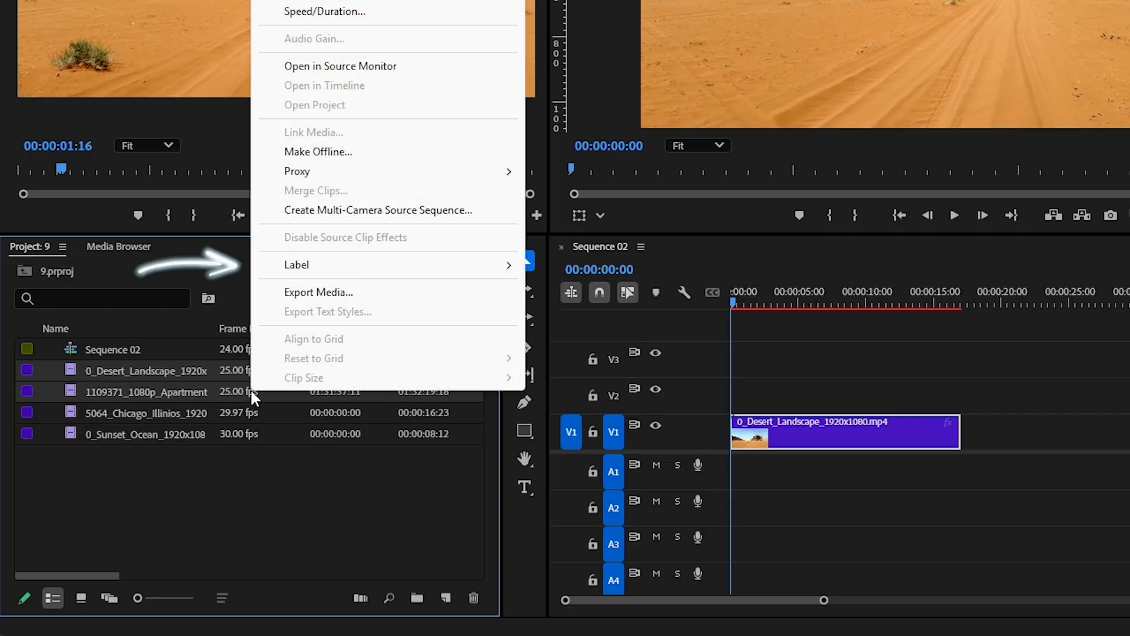
mouse_move(521, 266)
click(574, 361)
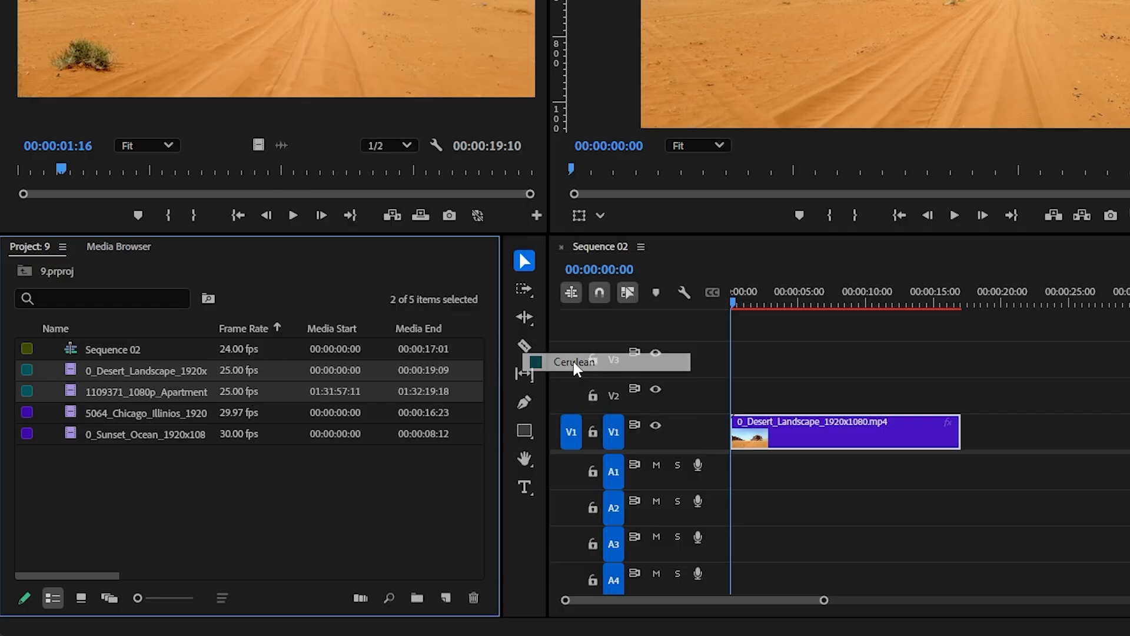
Assign the Blue label to the Chicago and sunset ocean clips in the project
click(238, 412)
shift+click(232, 432)
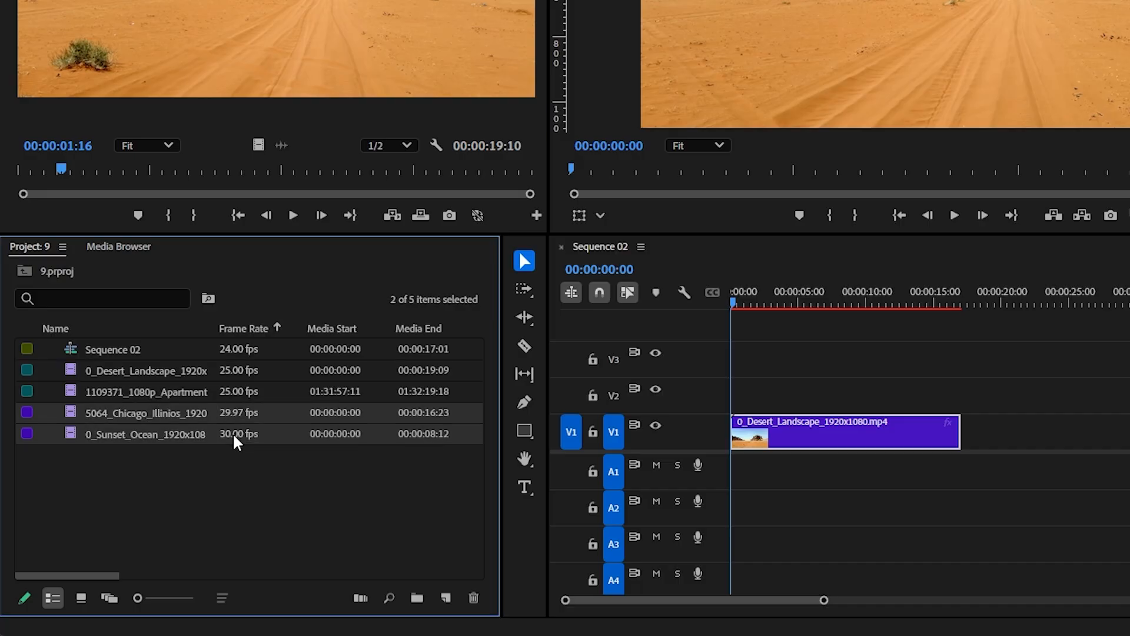
right_click(241, 415)
mouse_move(358, 290)
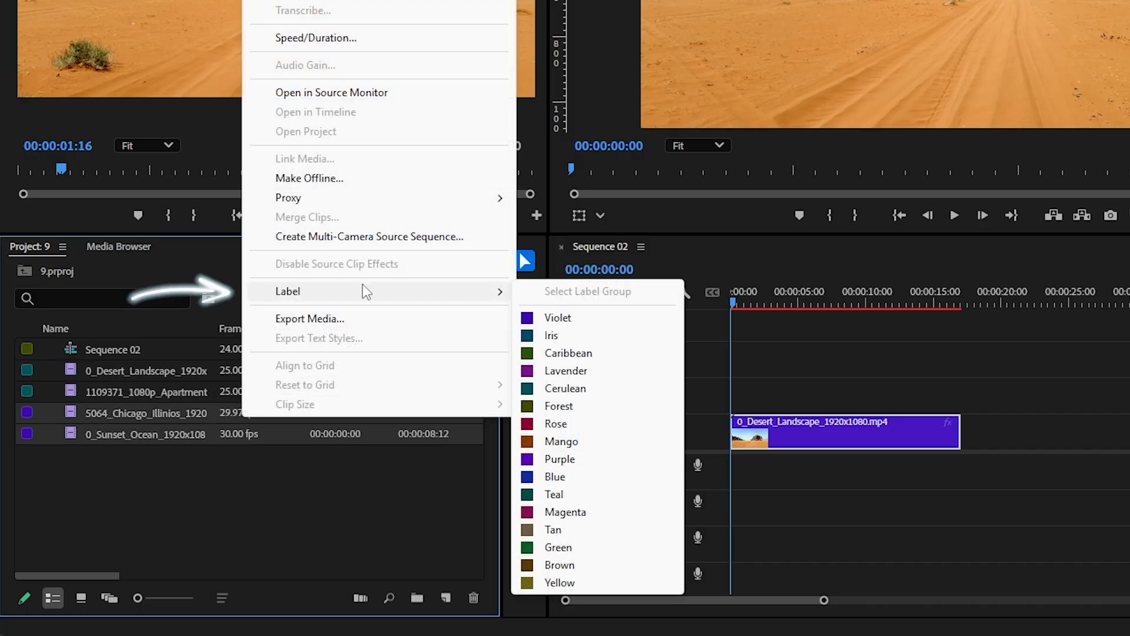
click(544, 481)
click(174, 478)
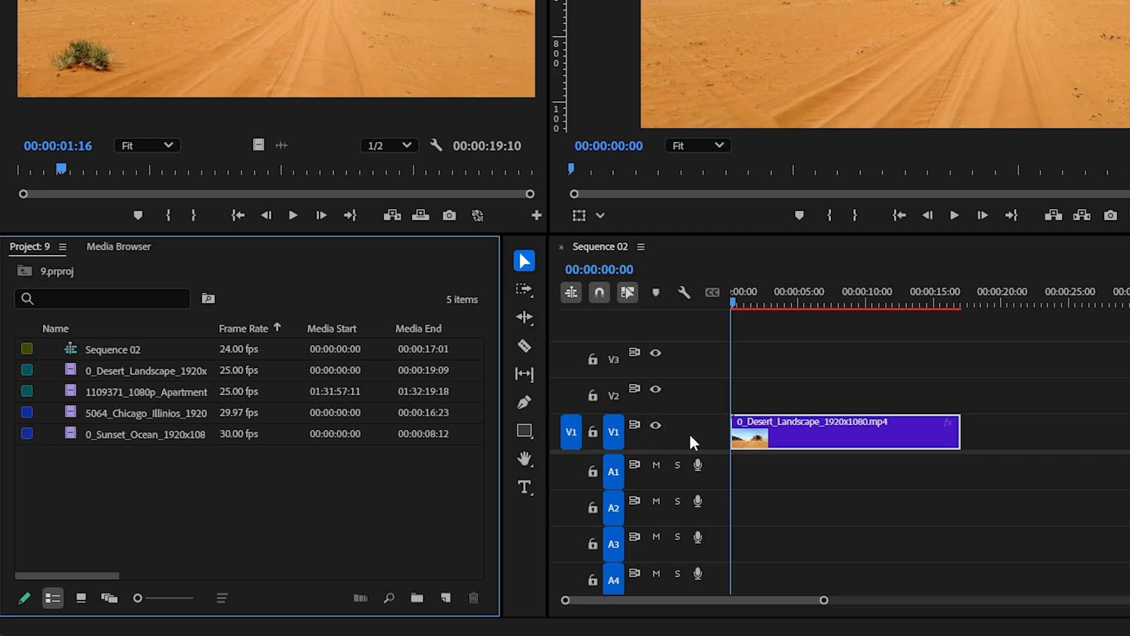
Compare the frame rates of the four project clips with the frame rate of Sequence 02
click(232, 349)
click(240, 369)
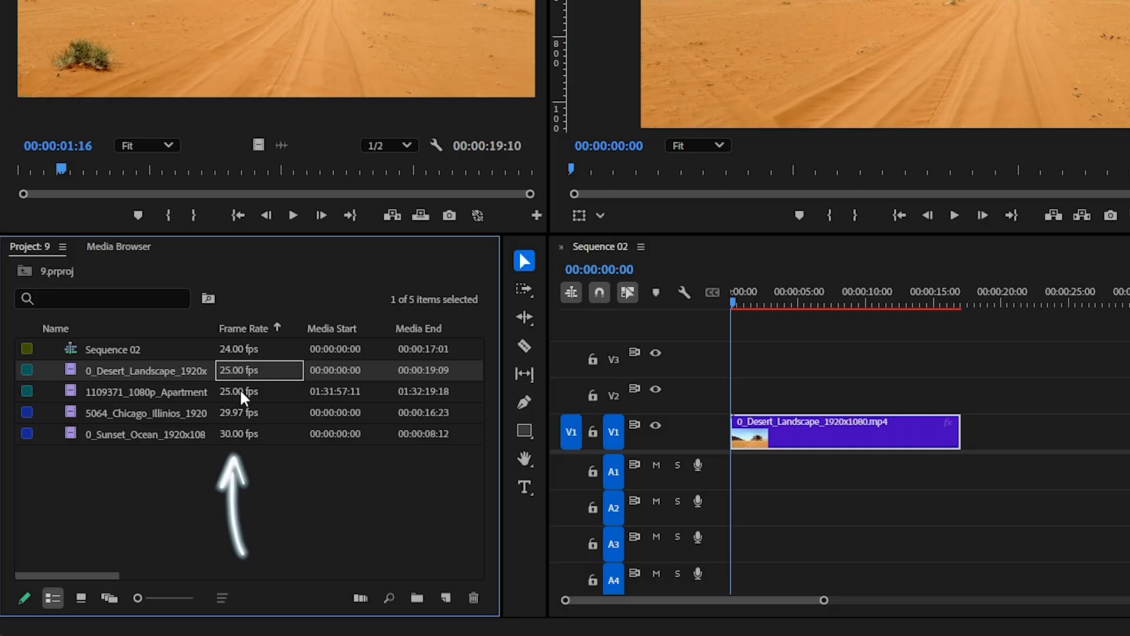
click(240, 390)
click(241, 412)
click(239, 428)
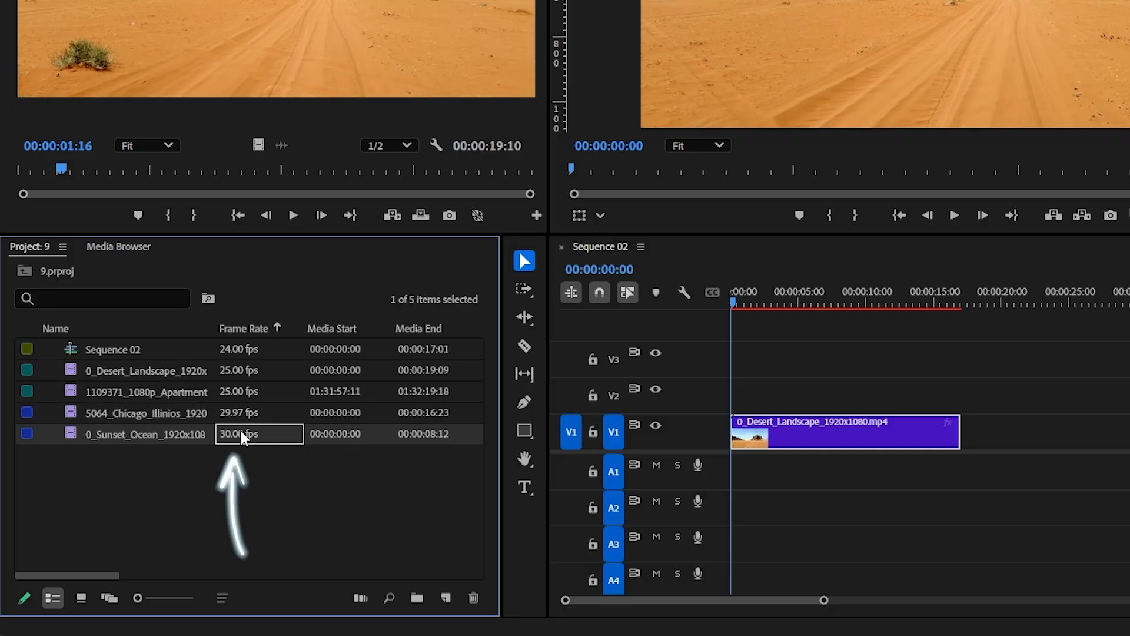
click(269, 475)
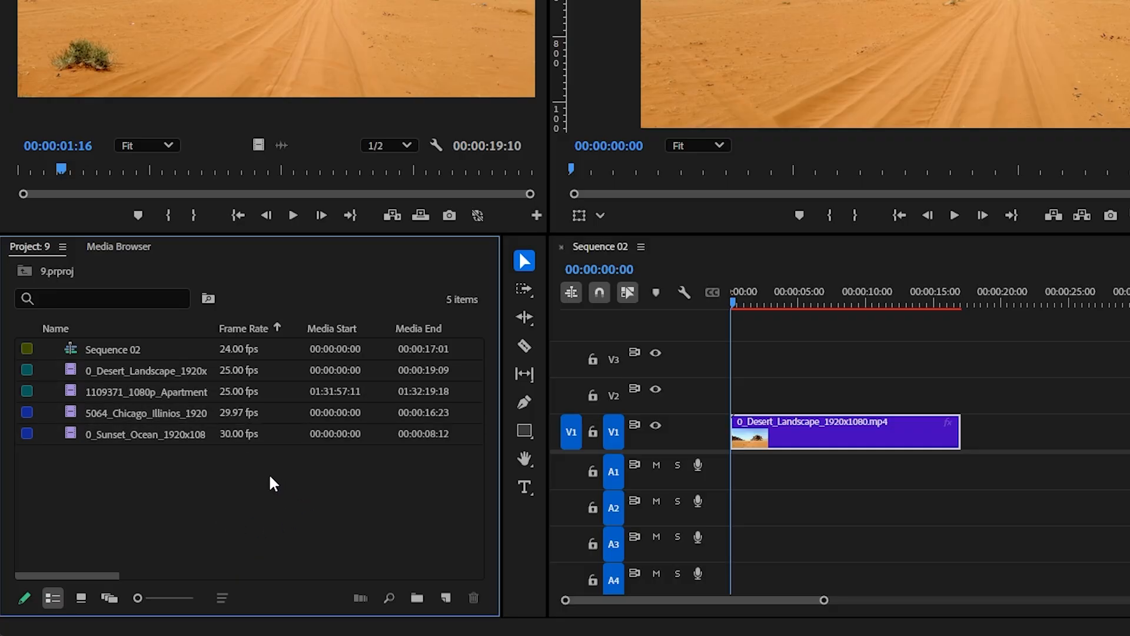
click(954, 215)
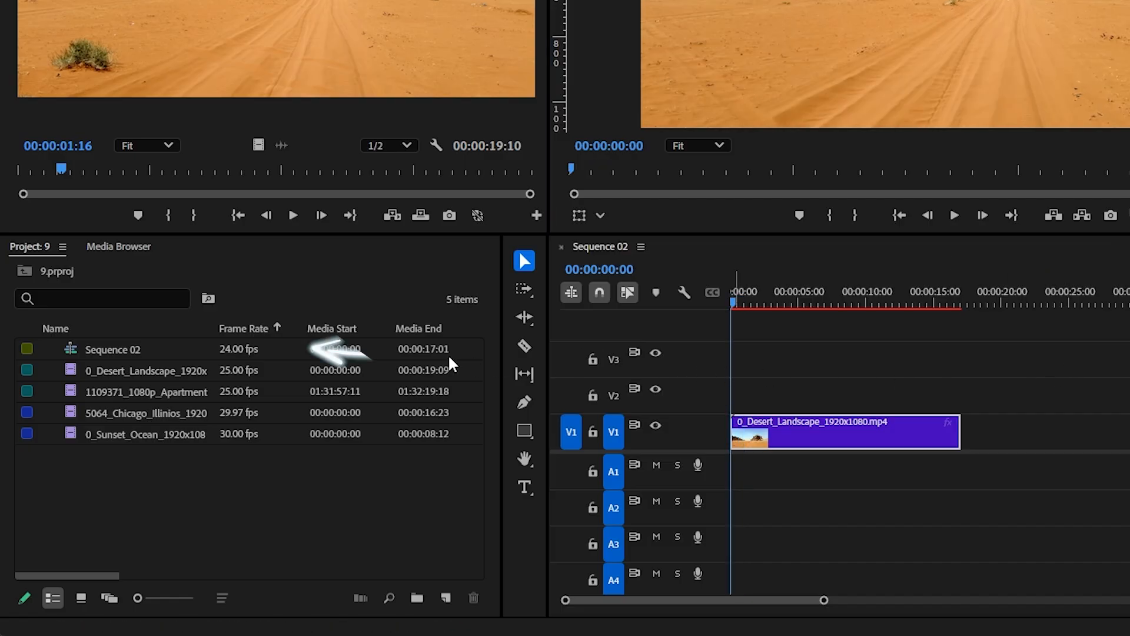
click(237, 347)
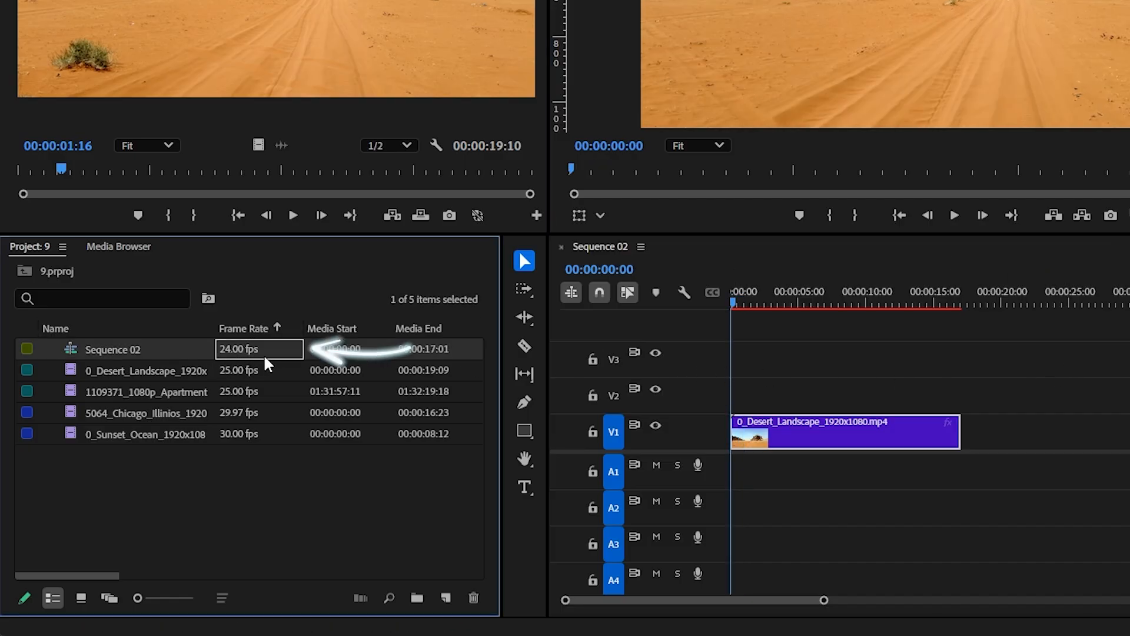
click(241, 369)
right_click(241, 369)
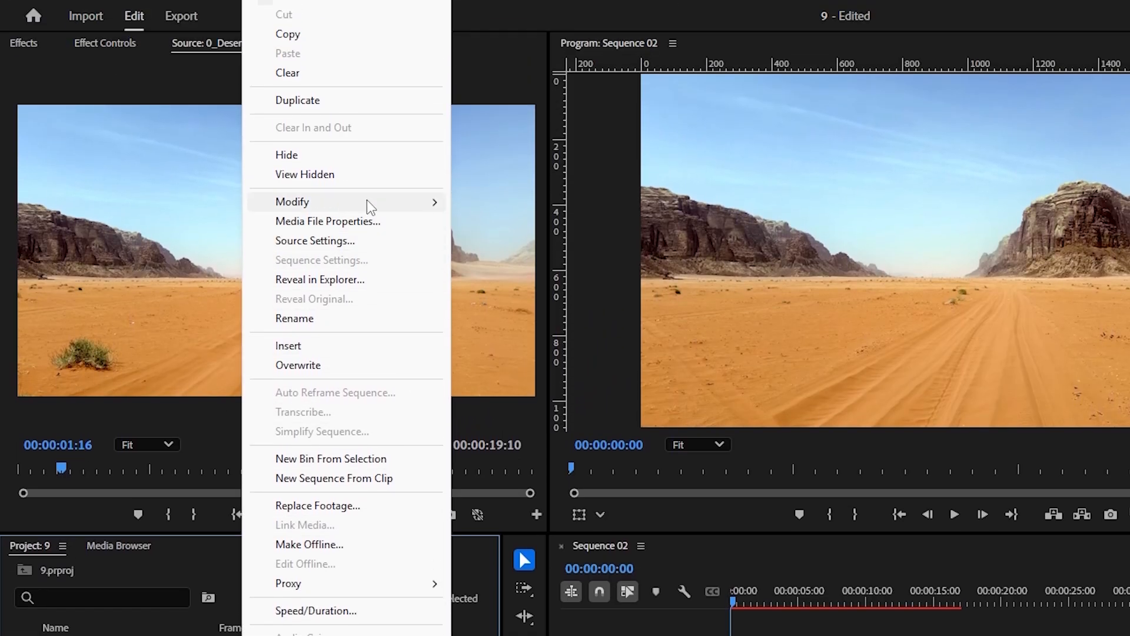
mouse_move(366, 50)
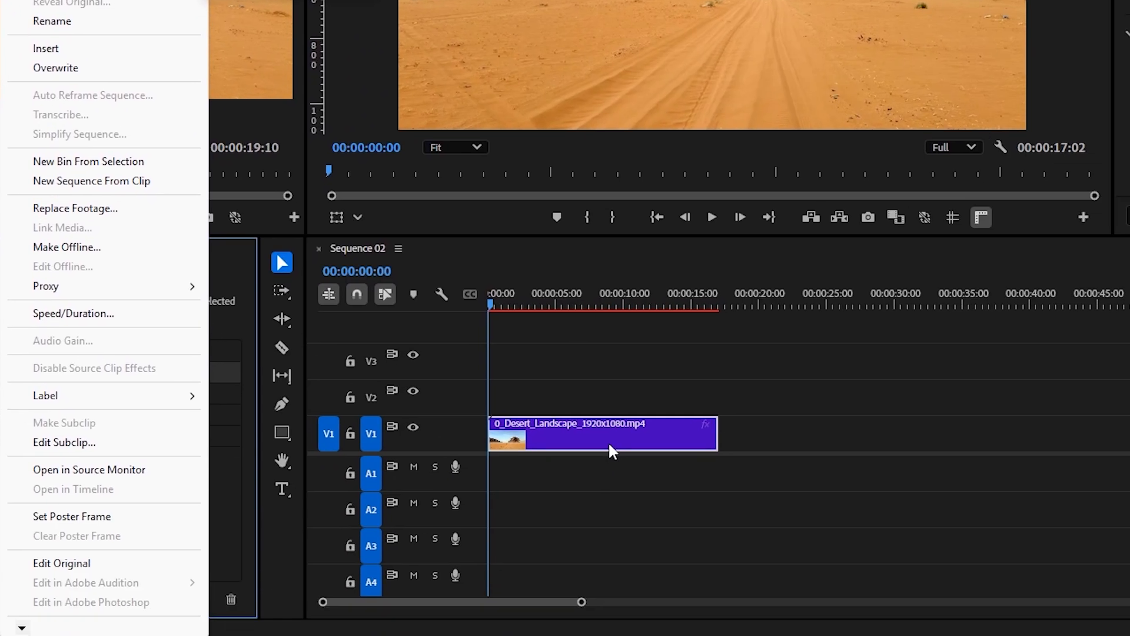
right_click(609, 439)
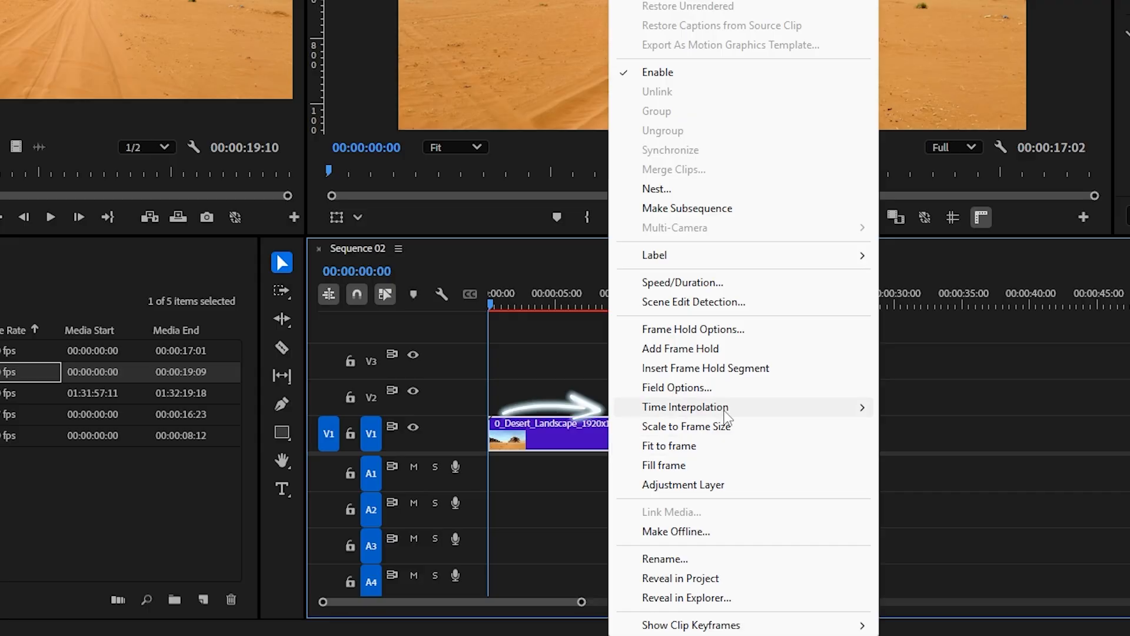
mouse_move(727, 408)
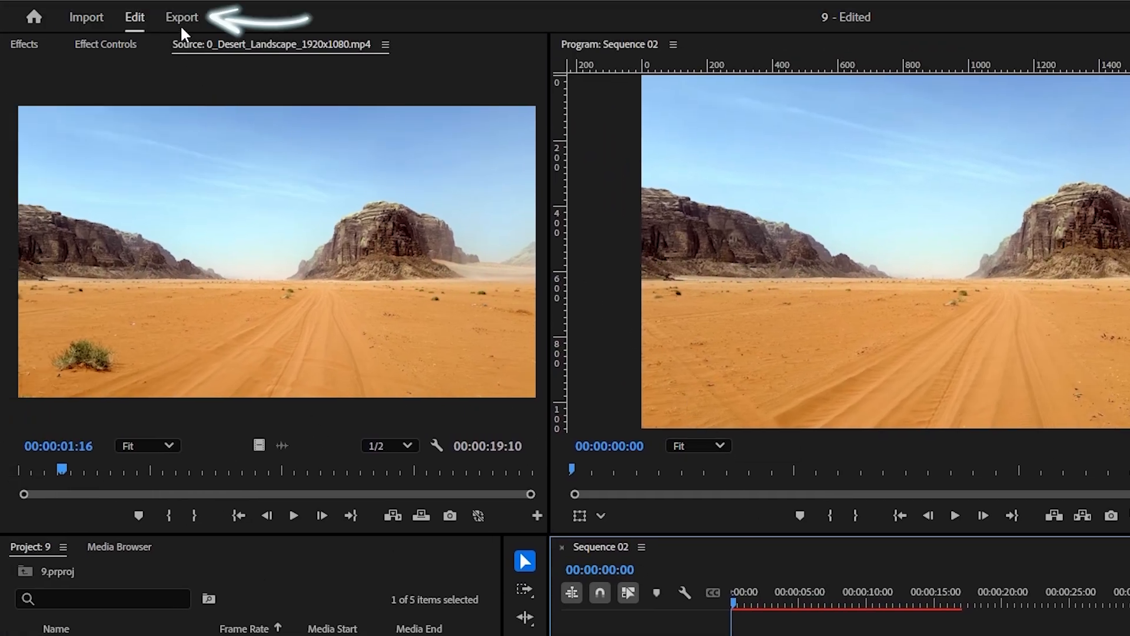
Export the entire Sequence 02 again with the current 30 fps H.264 settings
click(182, 19)
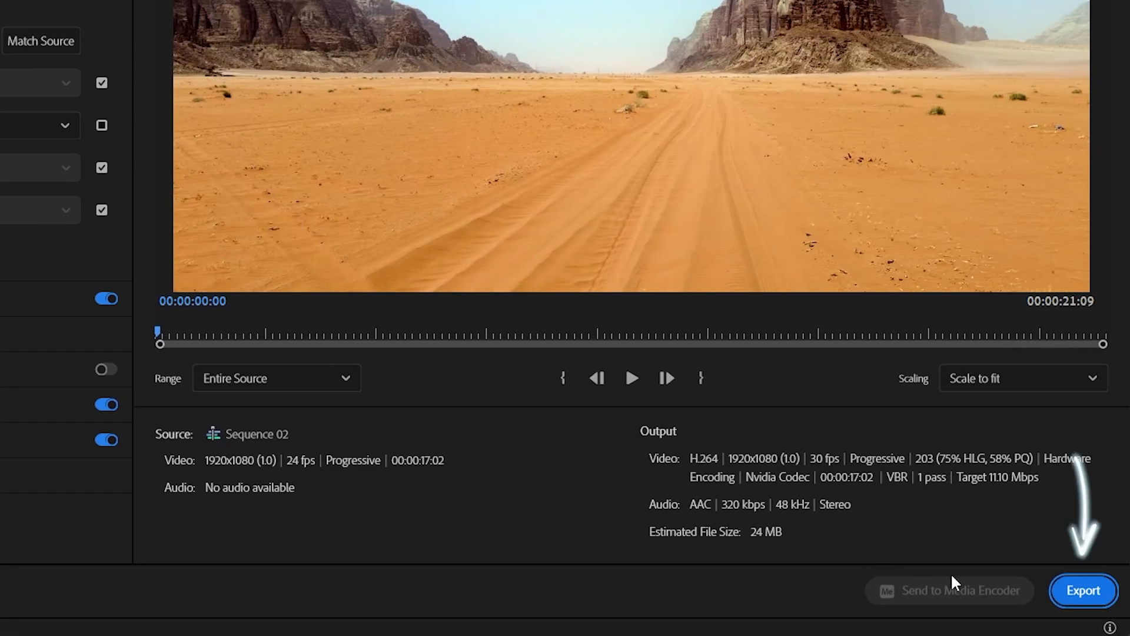
click(1062, 593)
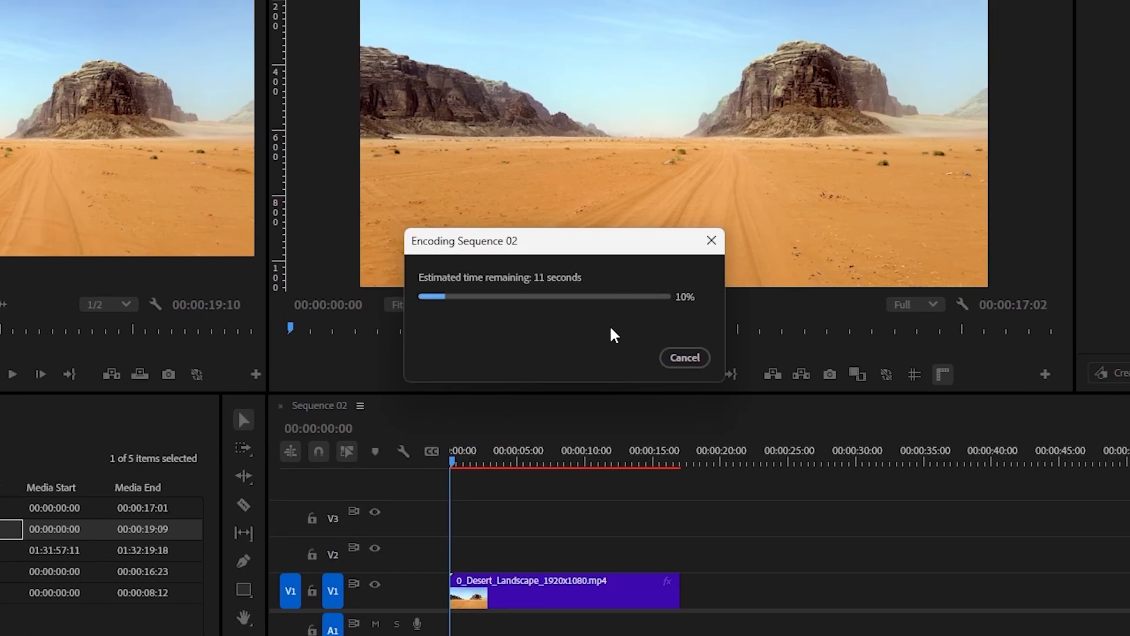